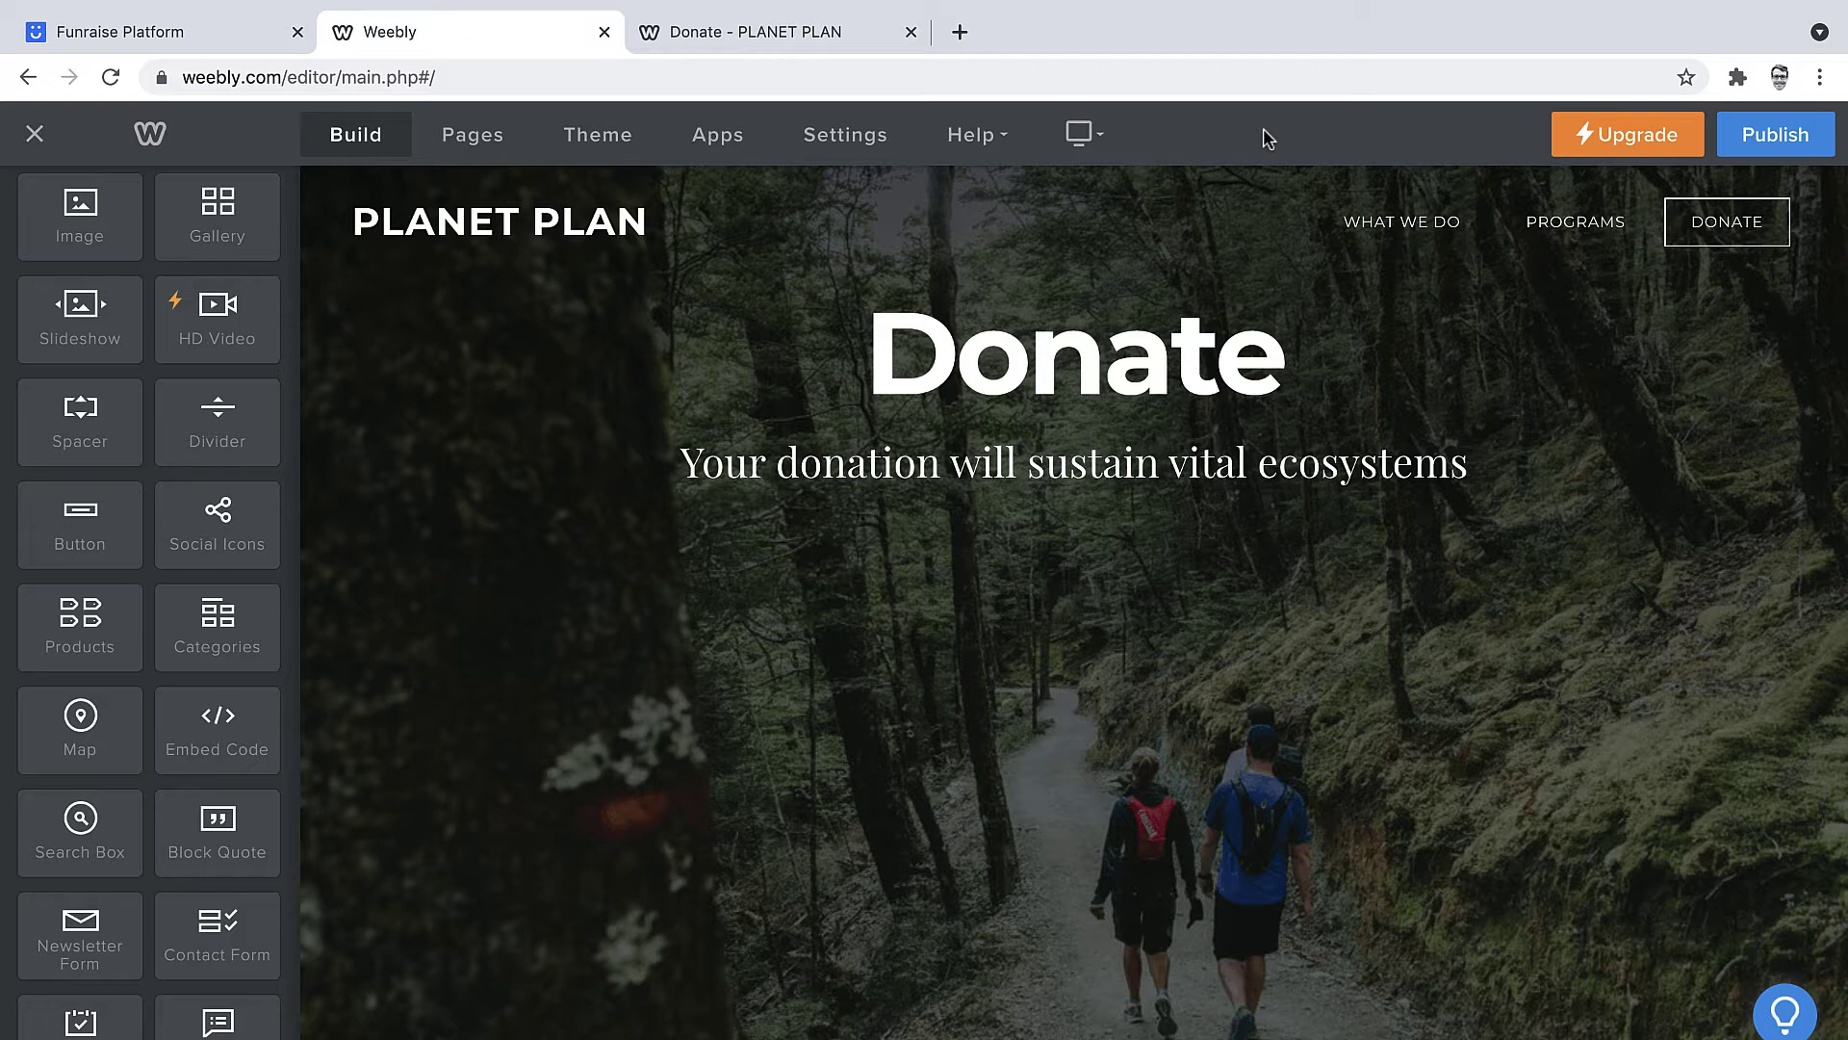
Open Weebly's SEO settings and place the cursor in the empty Header Code field.
{"action": "left_click", "coordinate": [863, 144]}
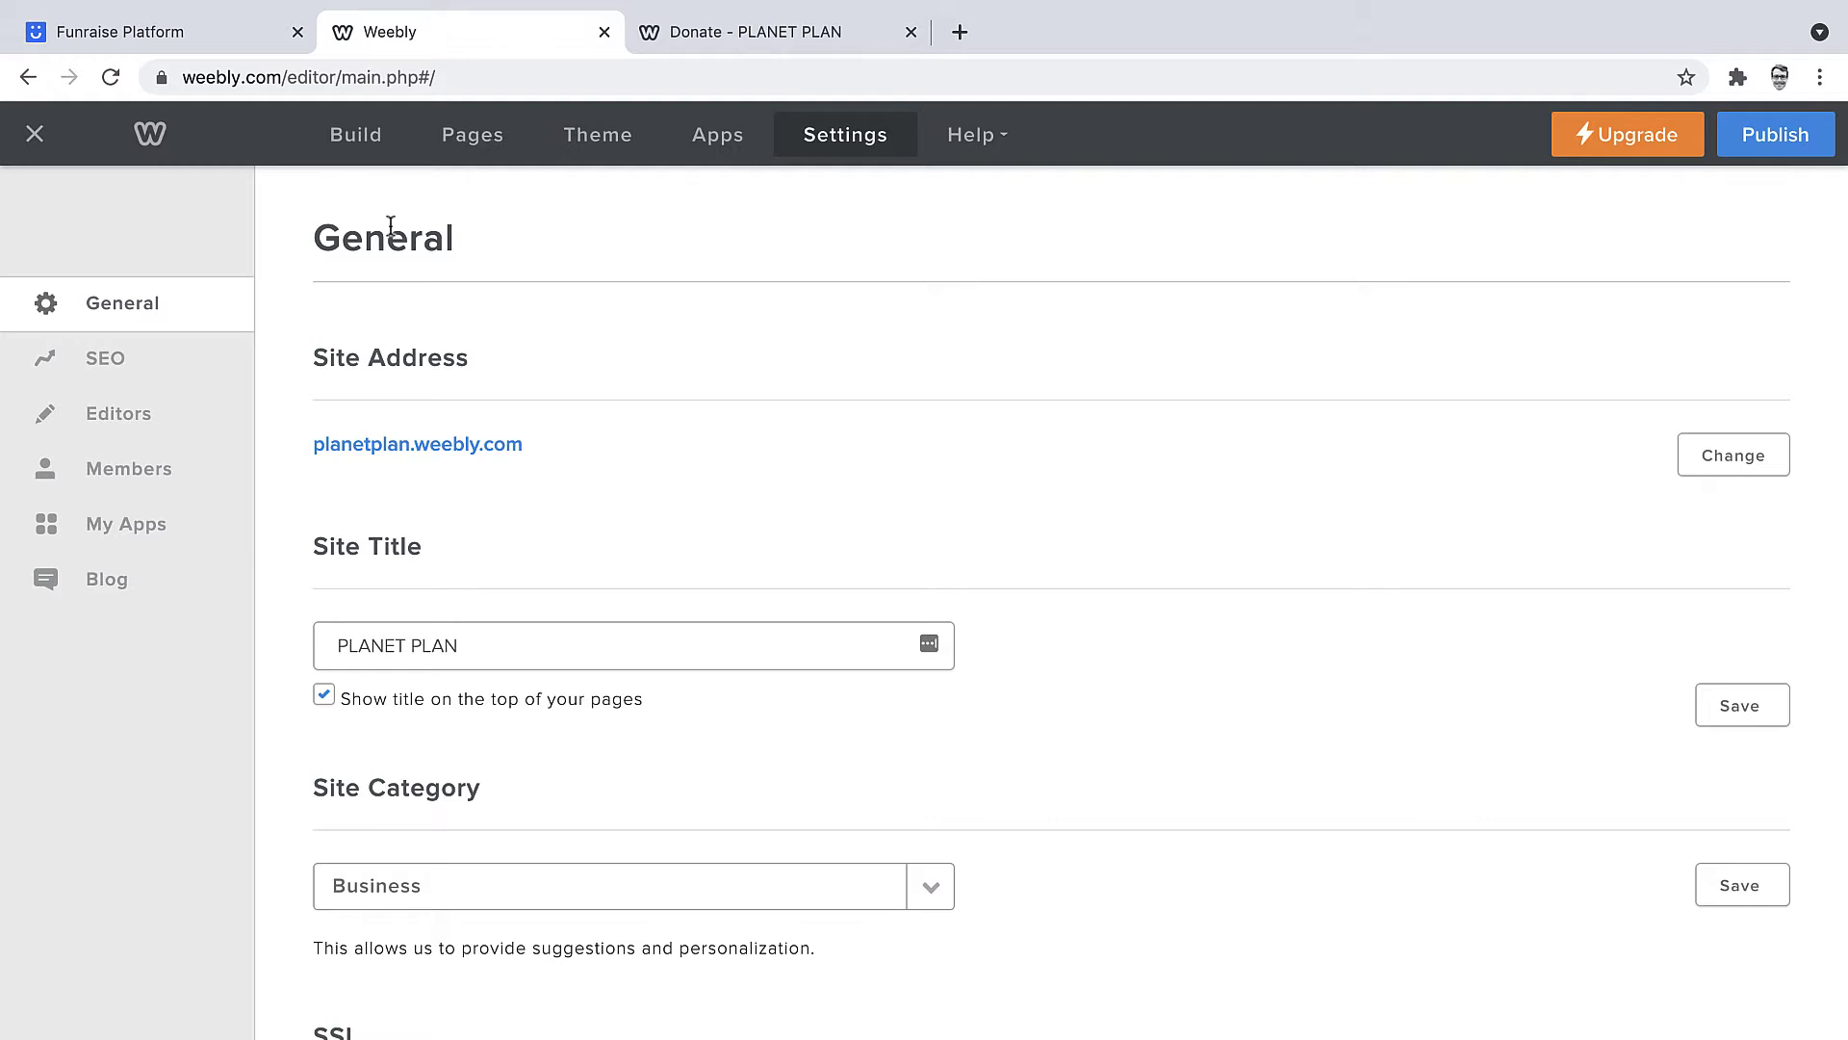
{"action": "left_click", "coordinate": [125, 366]}
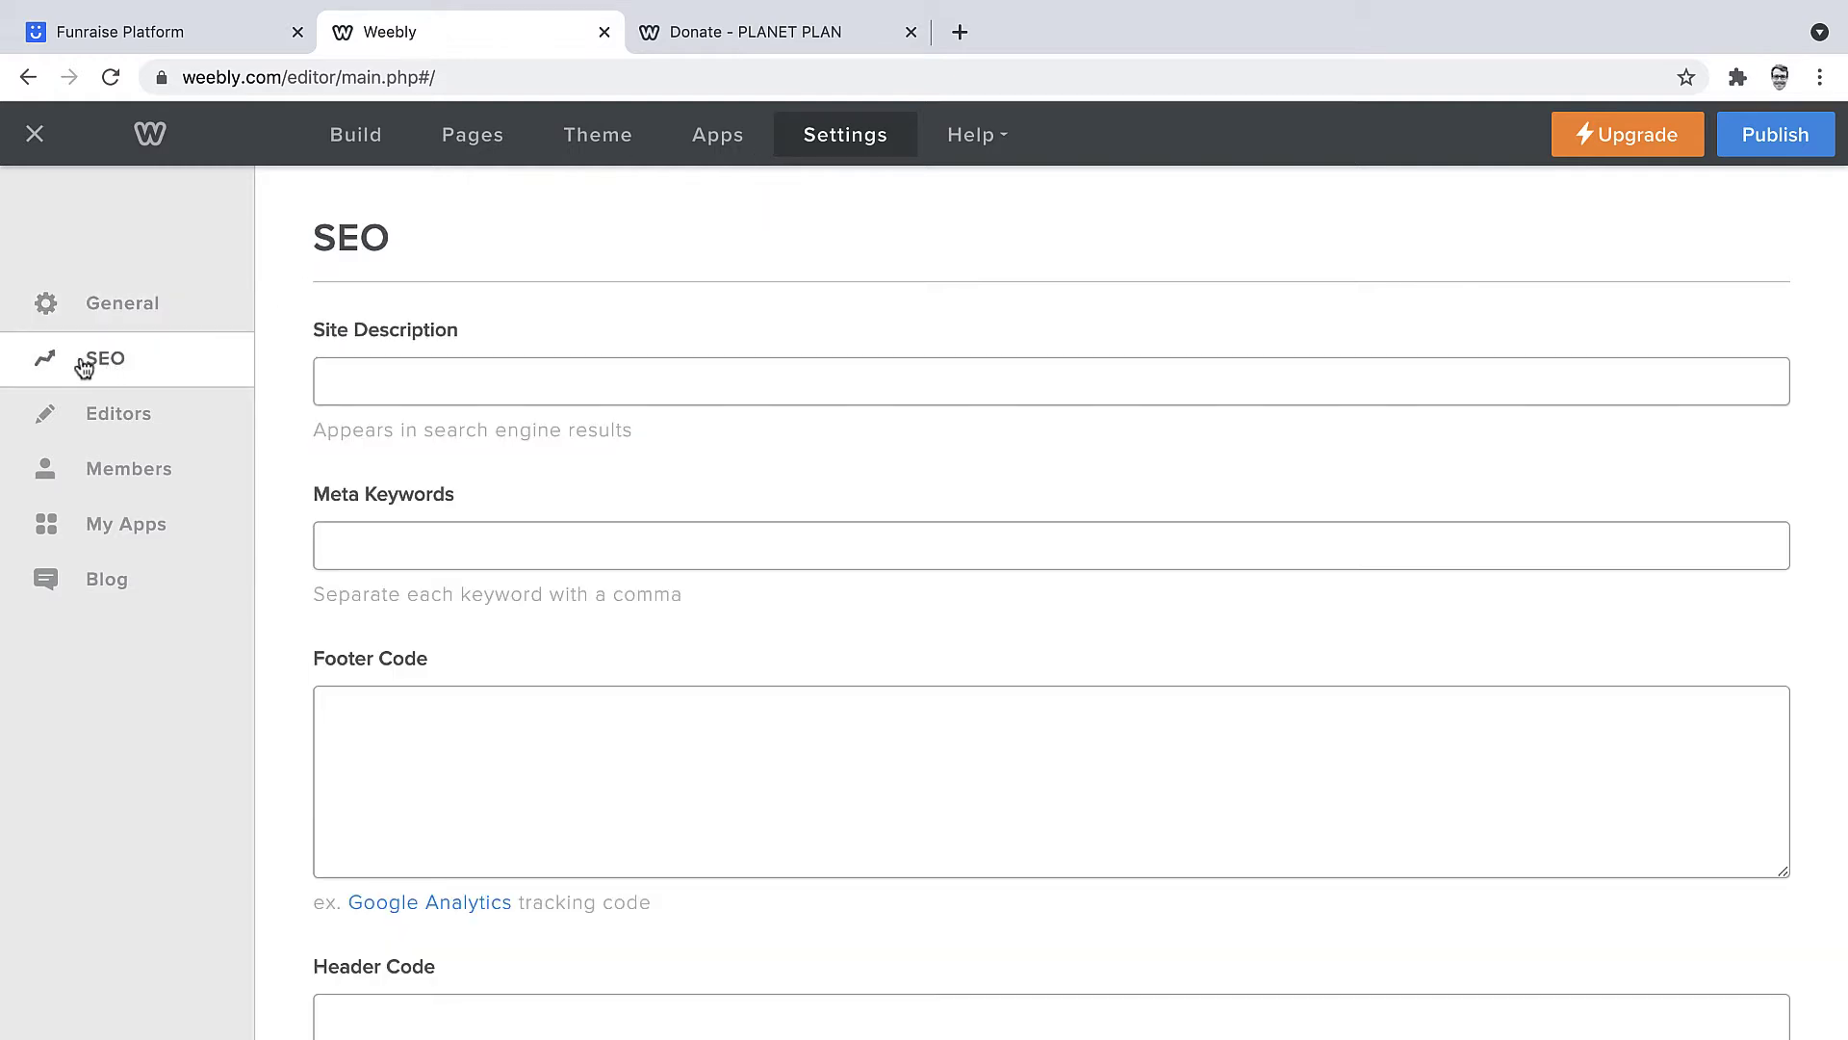
{"action": "scroll", "coordinate": [297, 761], "scroll_direction": "down", "scroll_amount": 5}
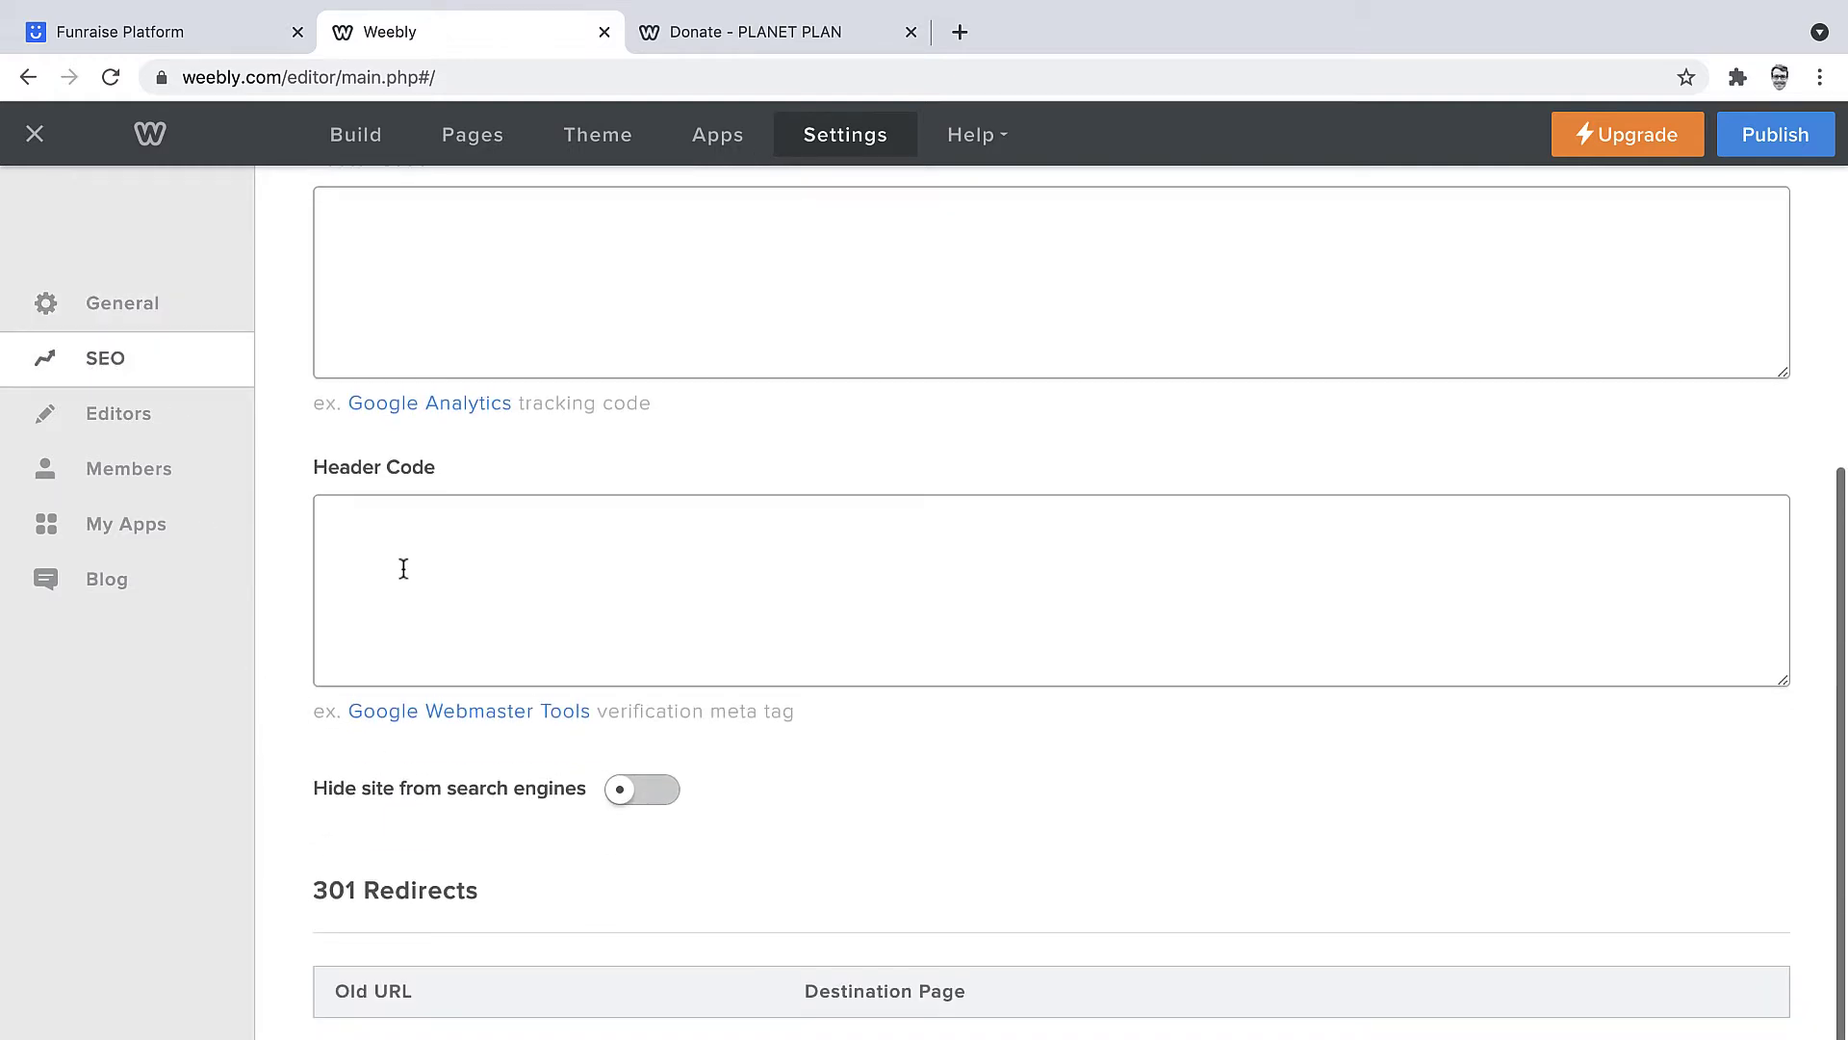
{"action": "left_click", "coordinate": [414, 532]}
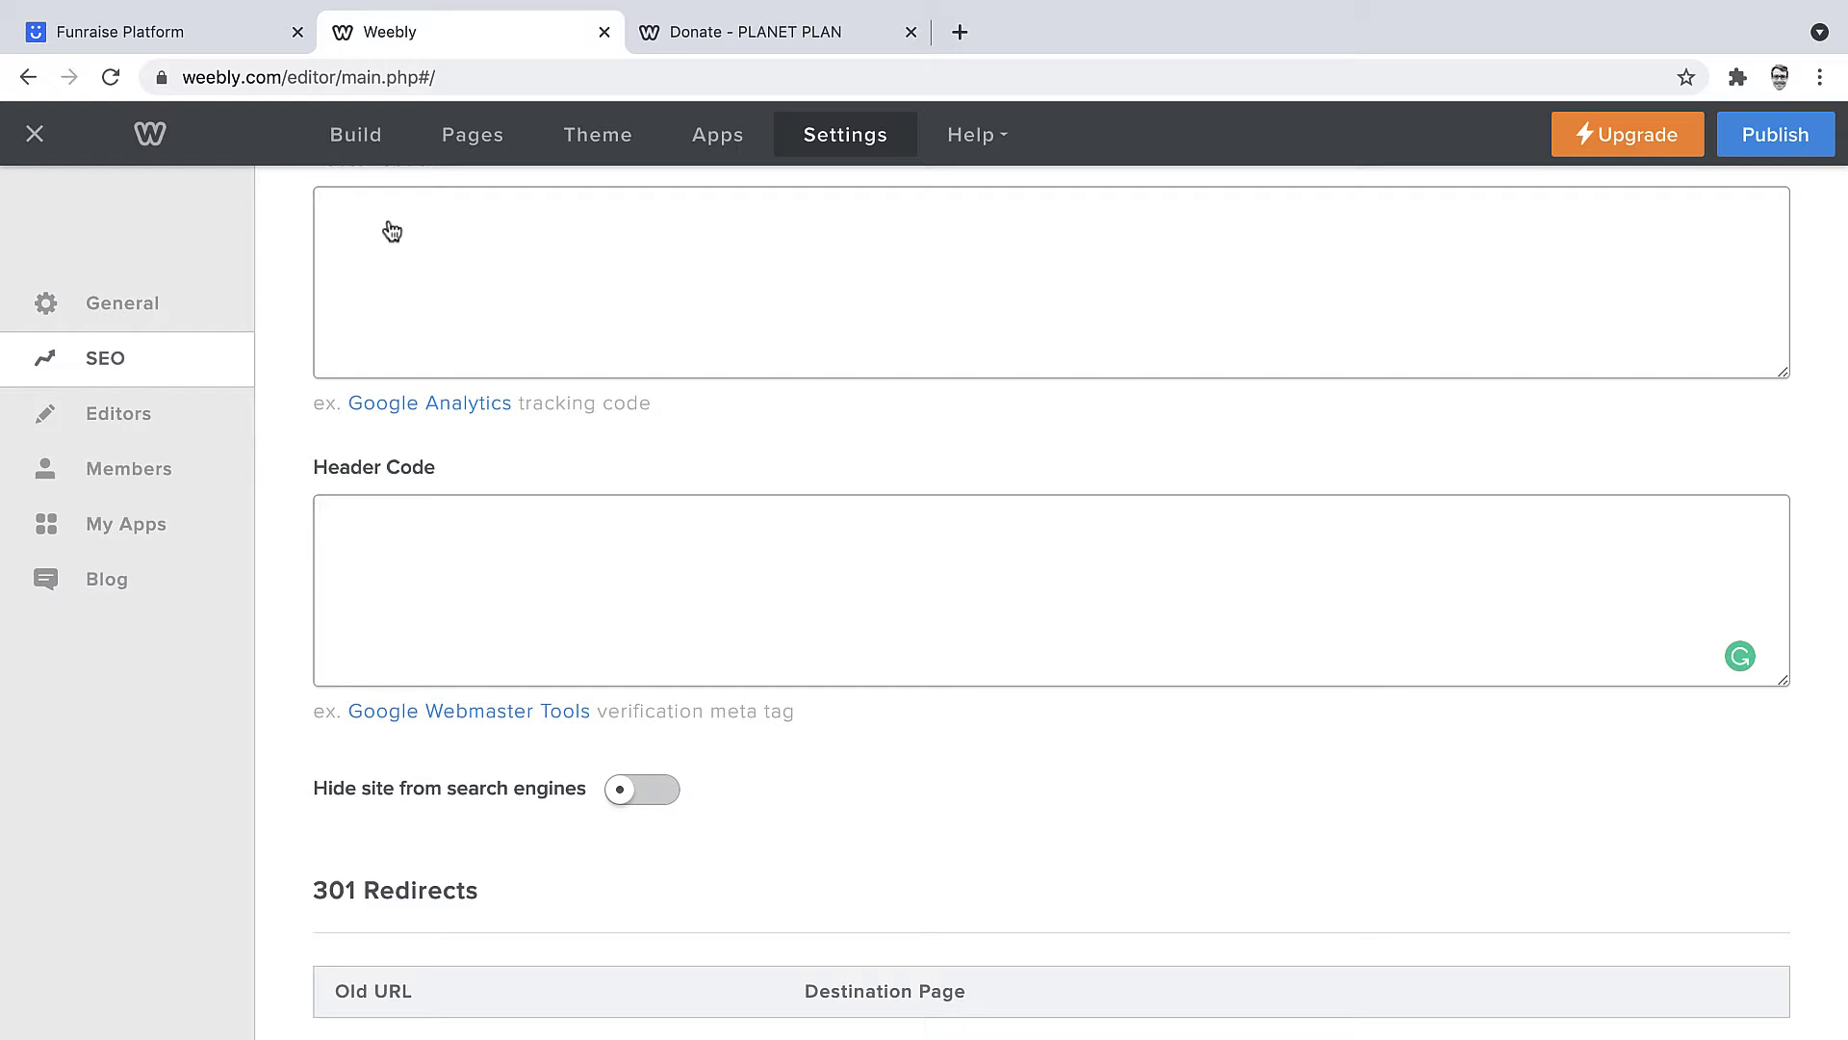
In Funraise, open the General Donations giving form and go to its Publish tab.
{"action": "left_click", "coordinate": [196, 38]}
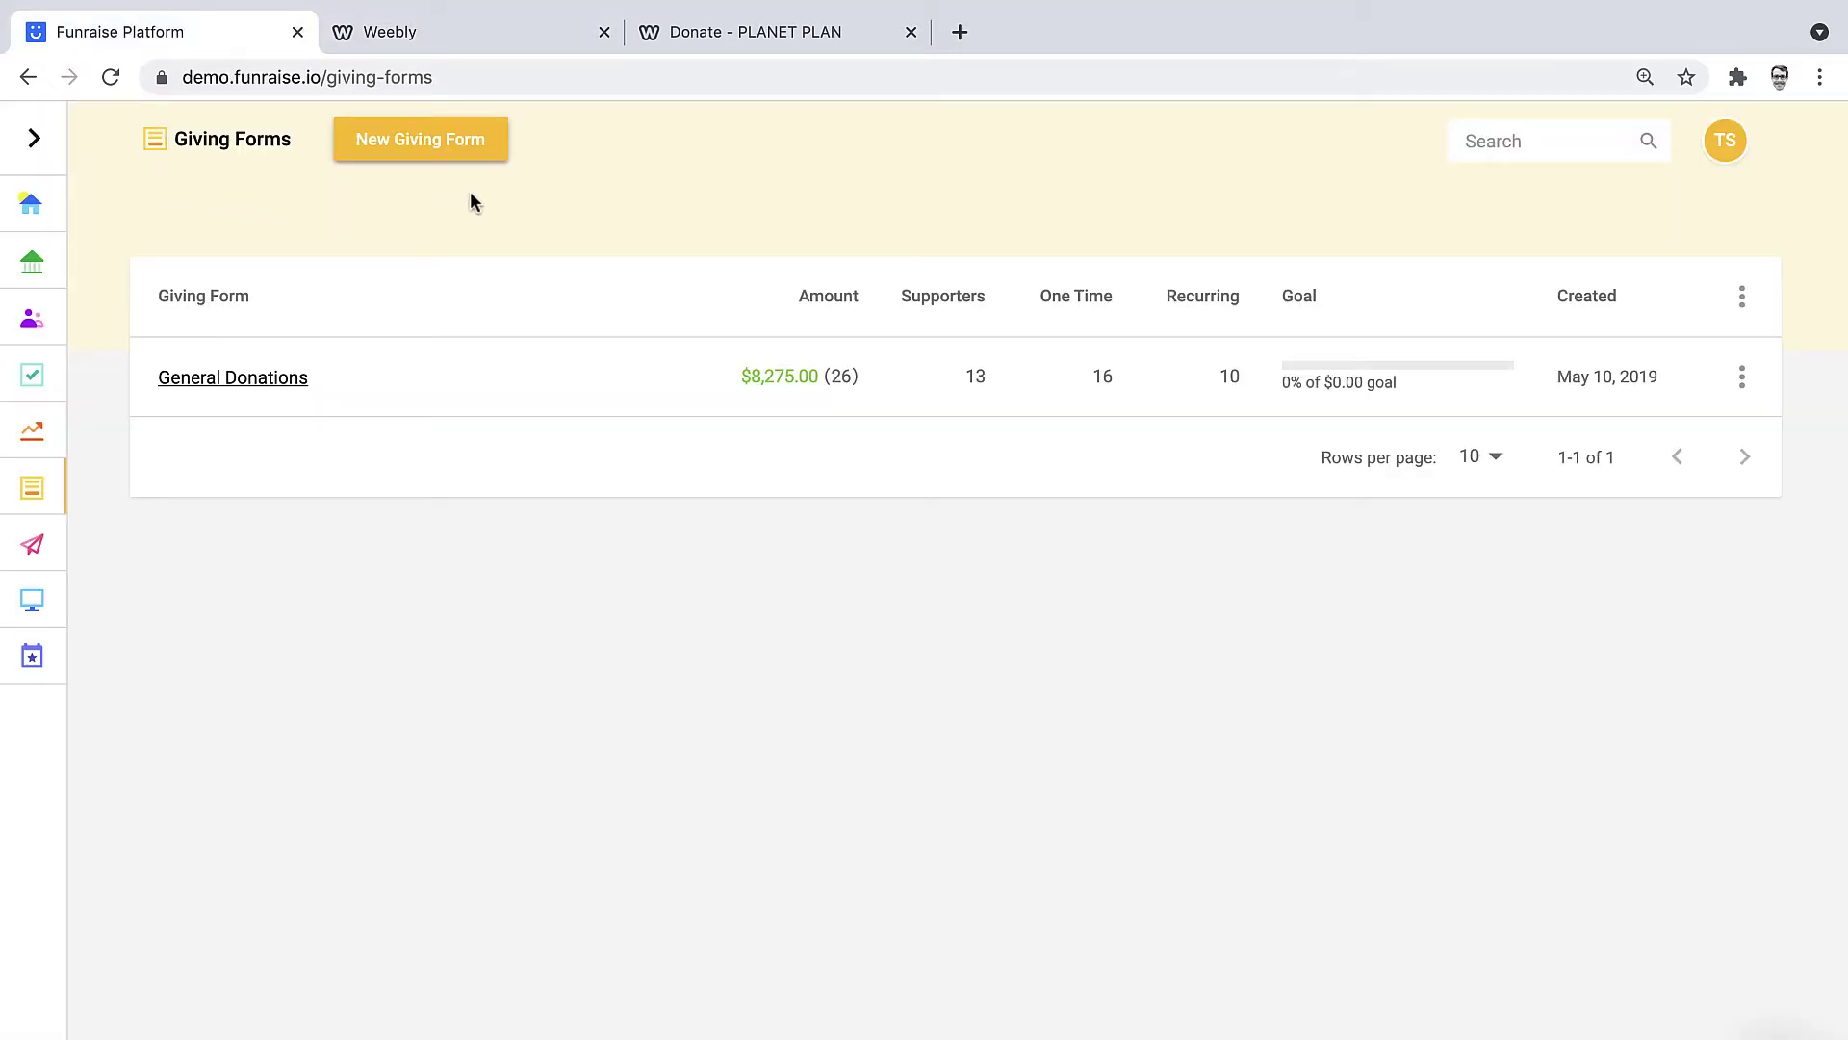
{"action": "left_click", "coordinate": [35, 140]}
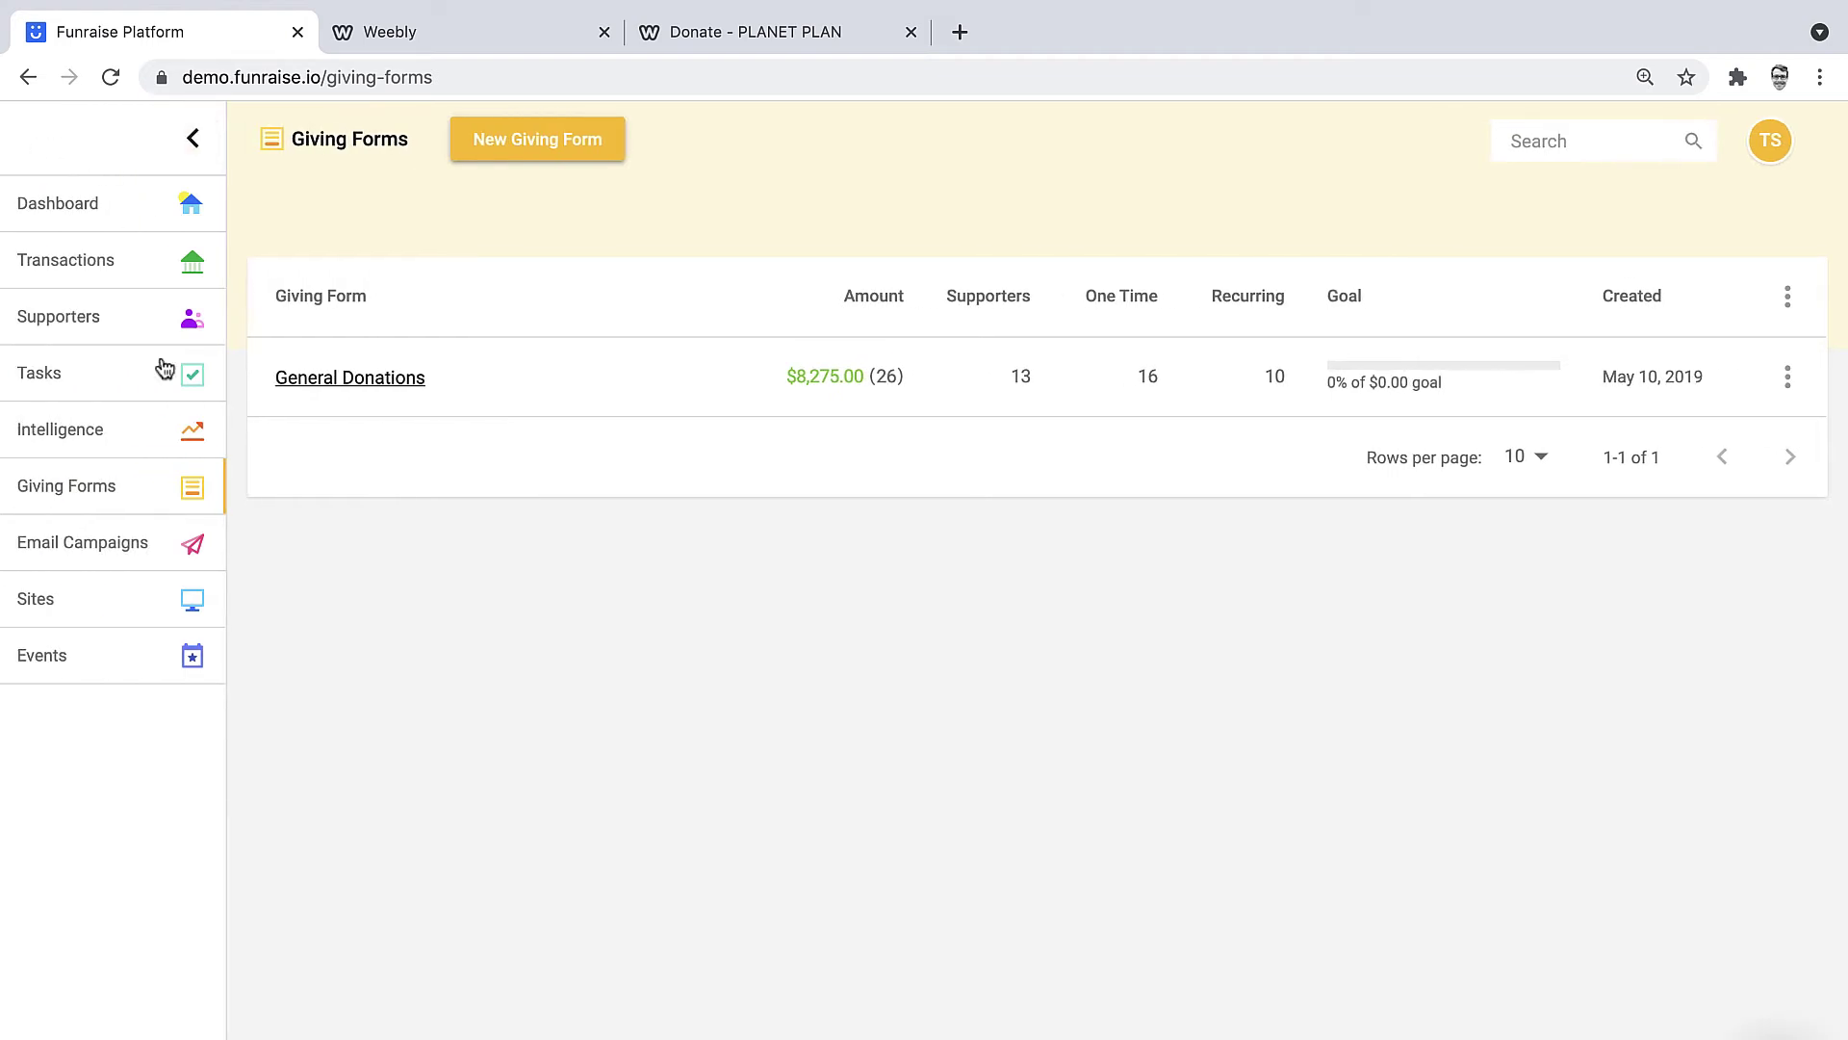
{"action": "left_click", "coordinate": [193, 138]}
{"action": "left_click", "coordinate": [206, 379]}
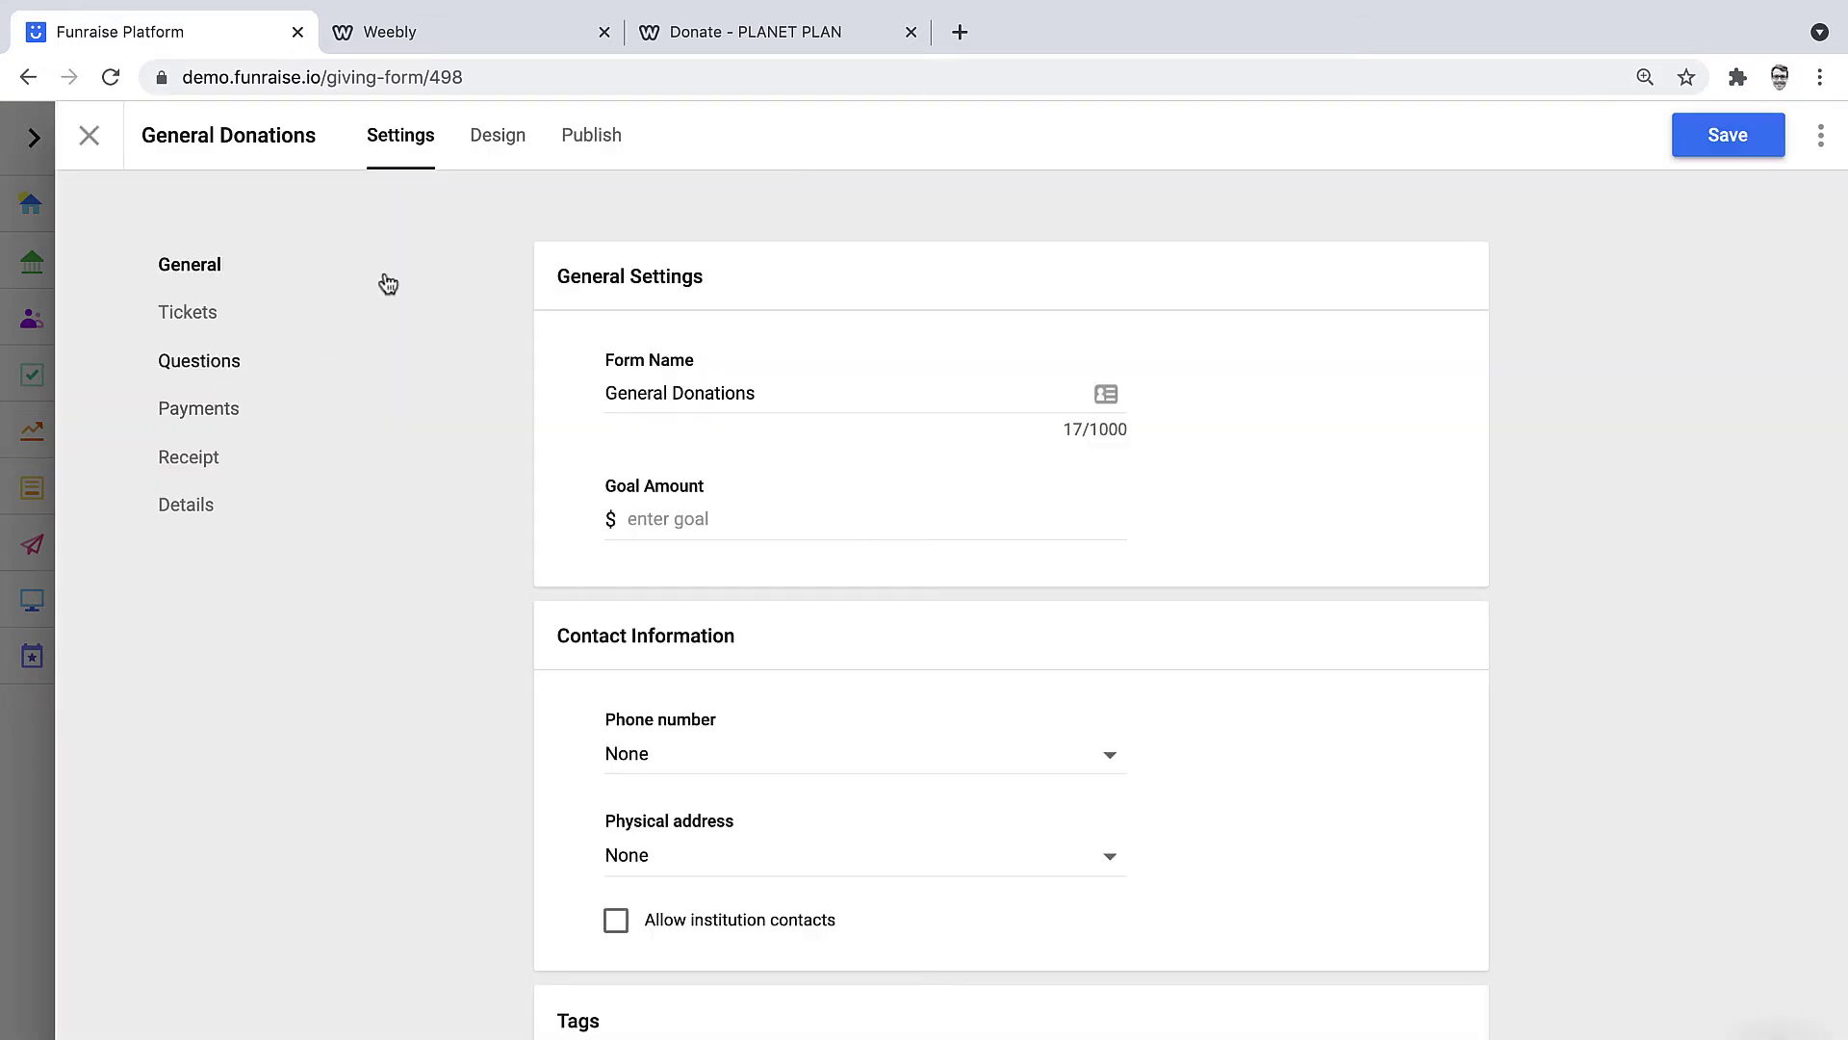
{"action": "left_click", "coordinate": [501, 141]}
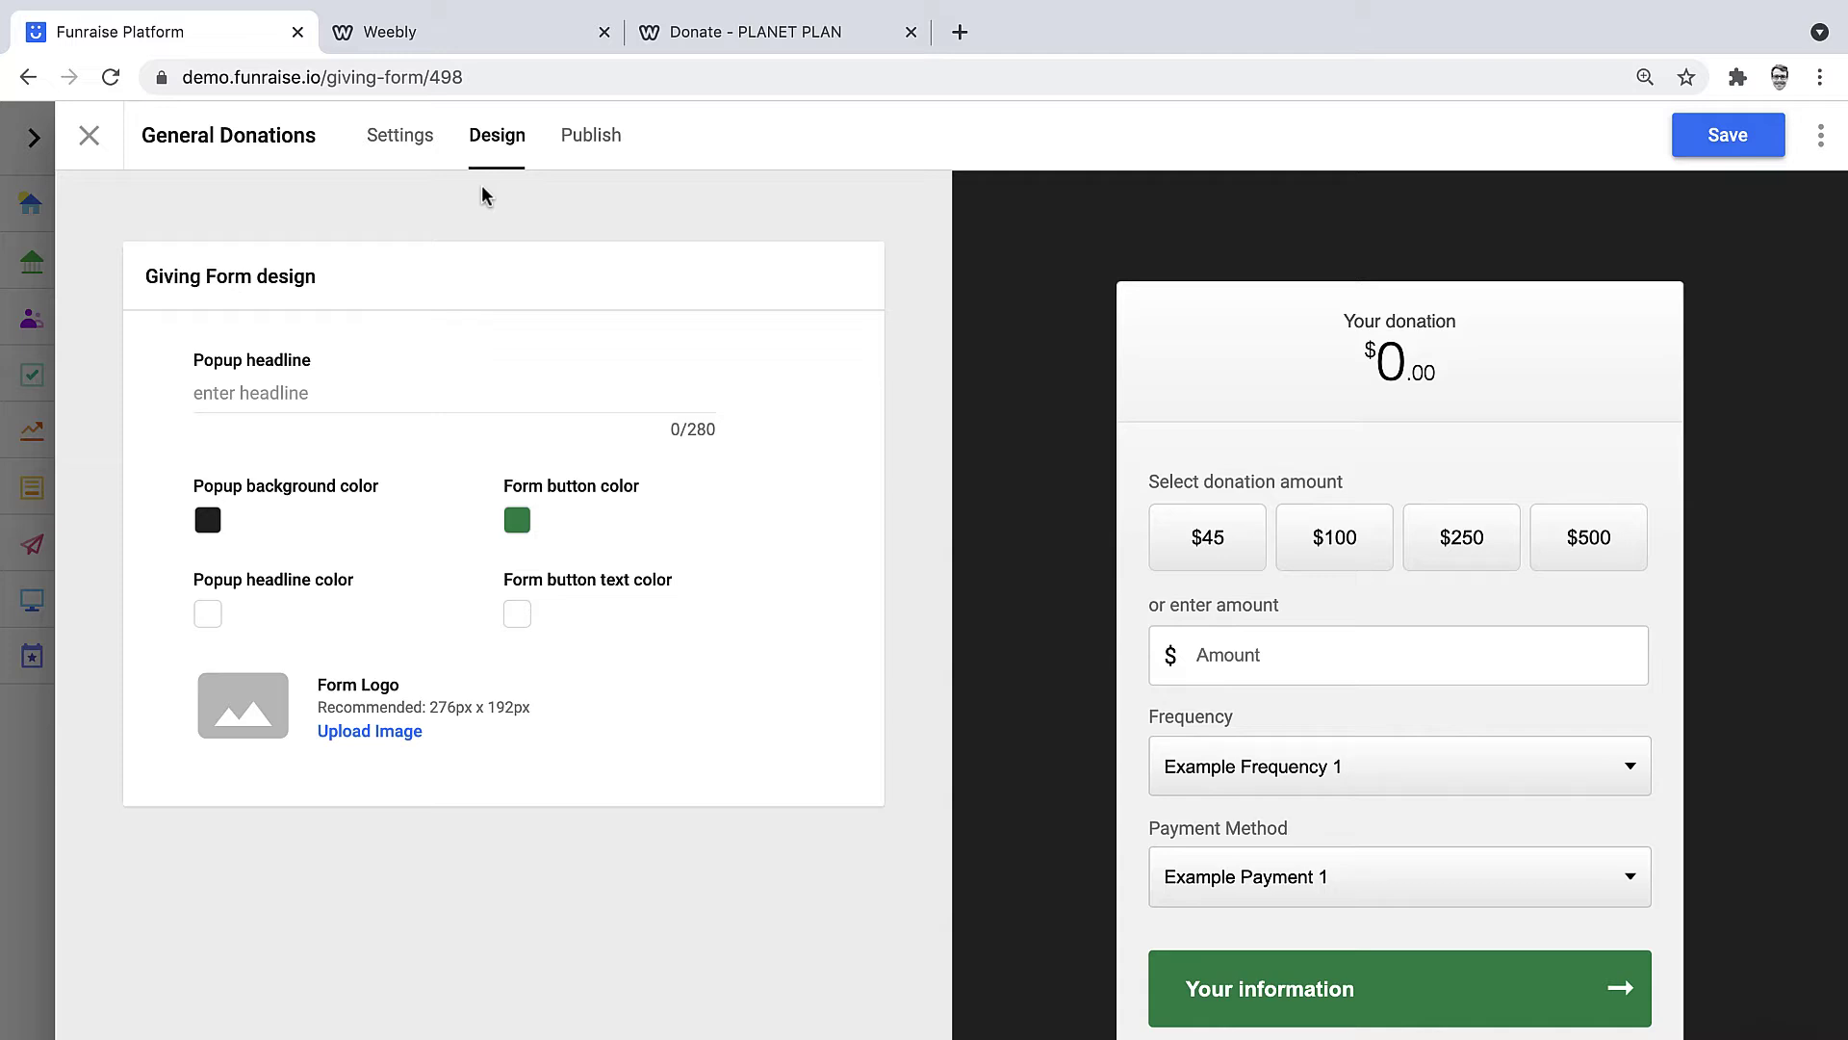
{"action": "left_click", "coordinate": [584, 139]}
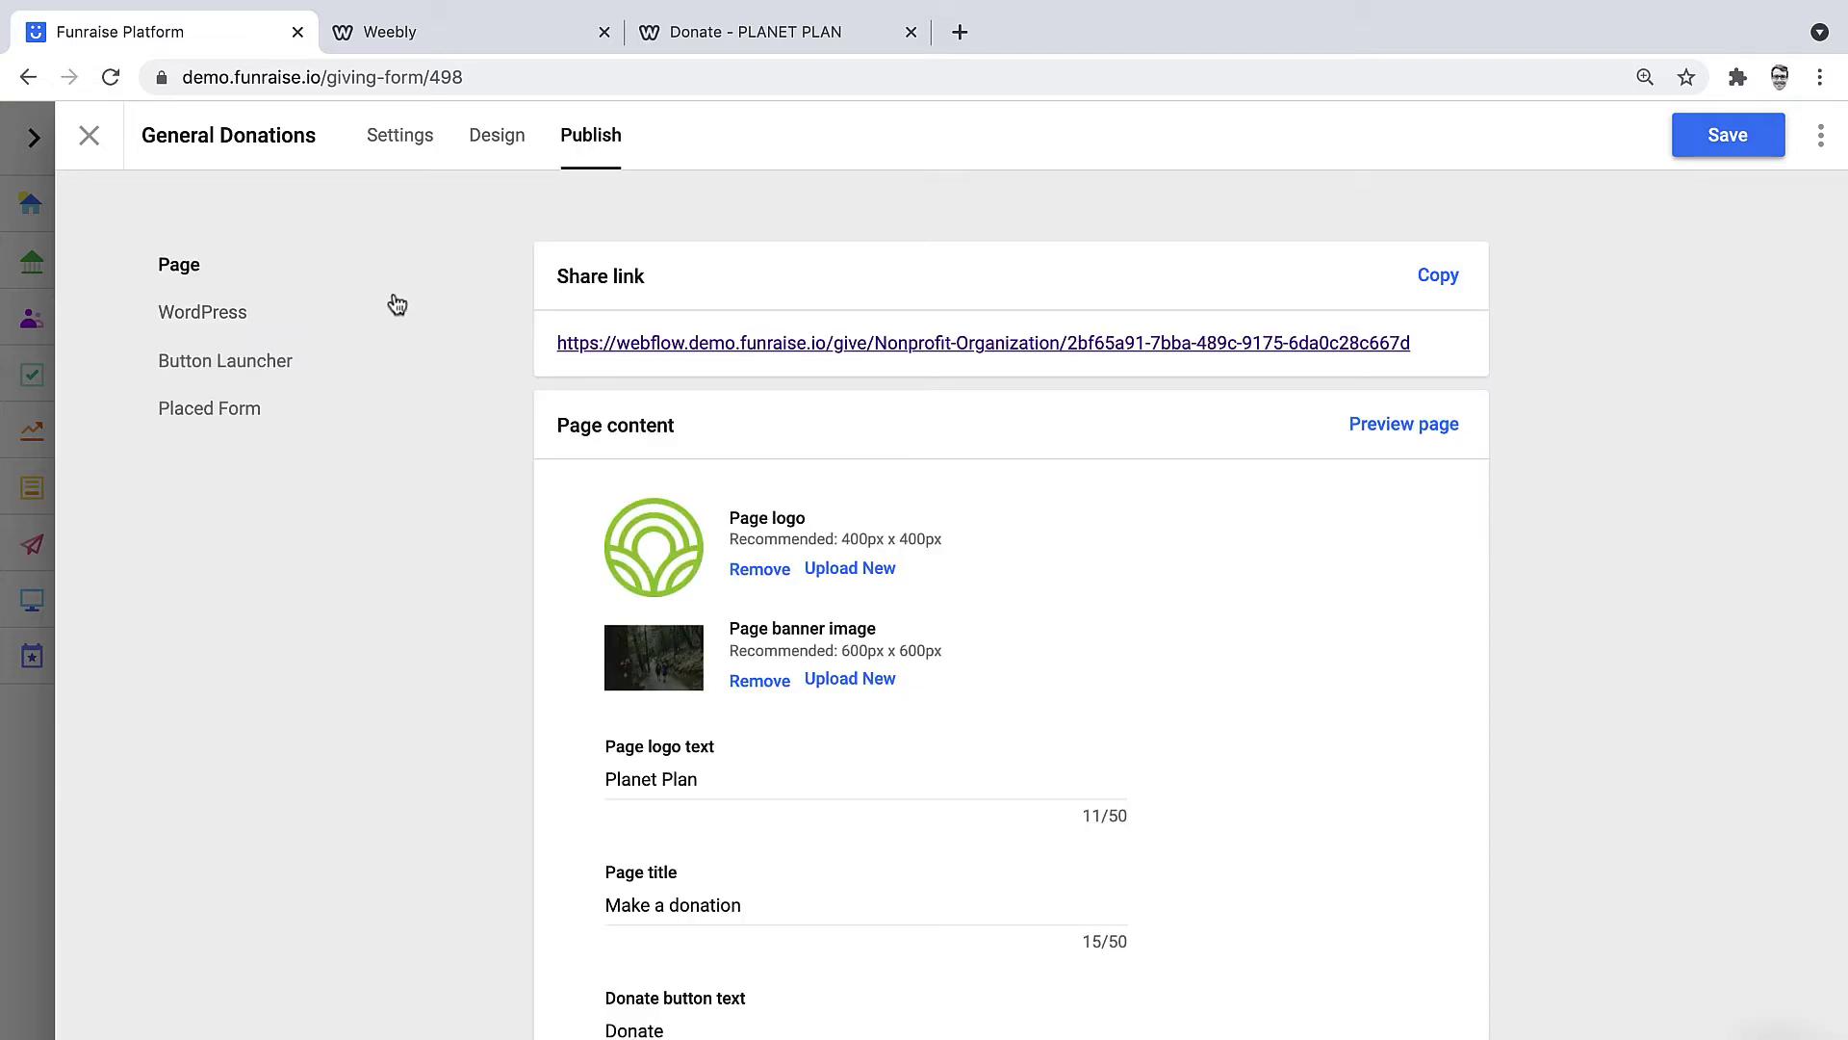
Show the Button Launcher instructions and copy the Step 1 Funraise Aware Code script.
{"action": "left_click", "coordinate": [273, 370]}
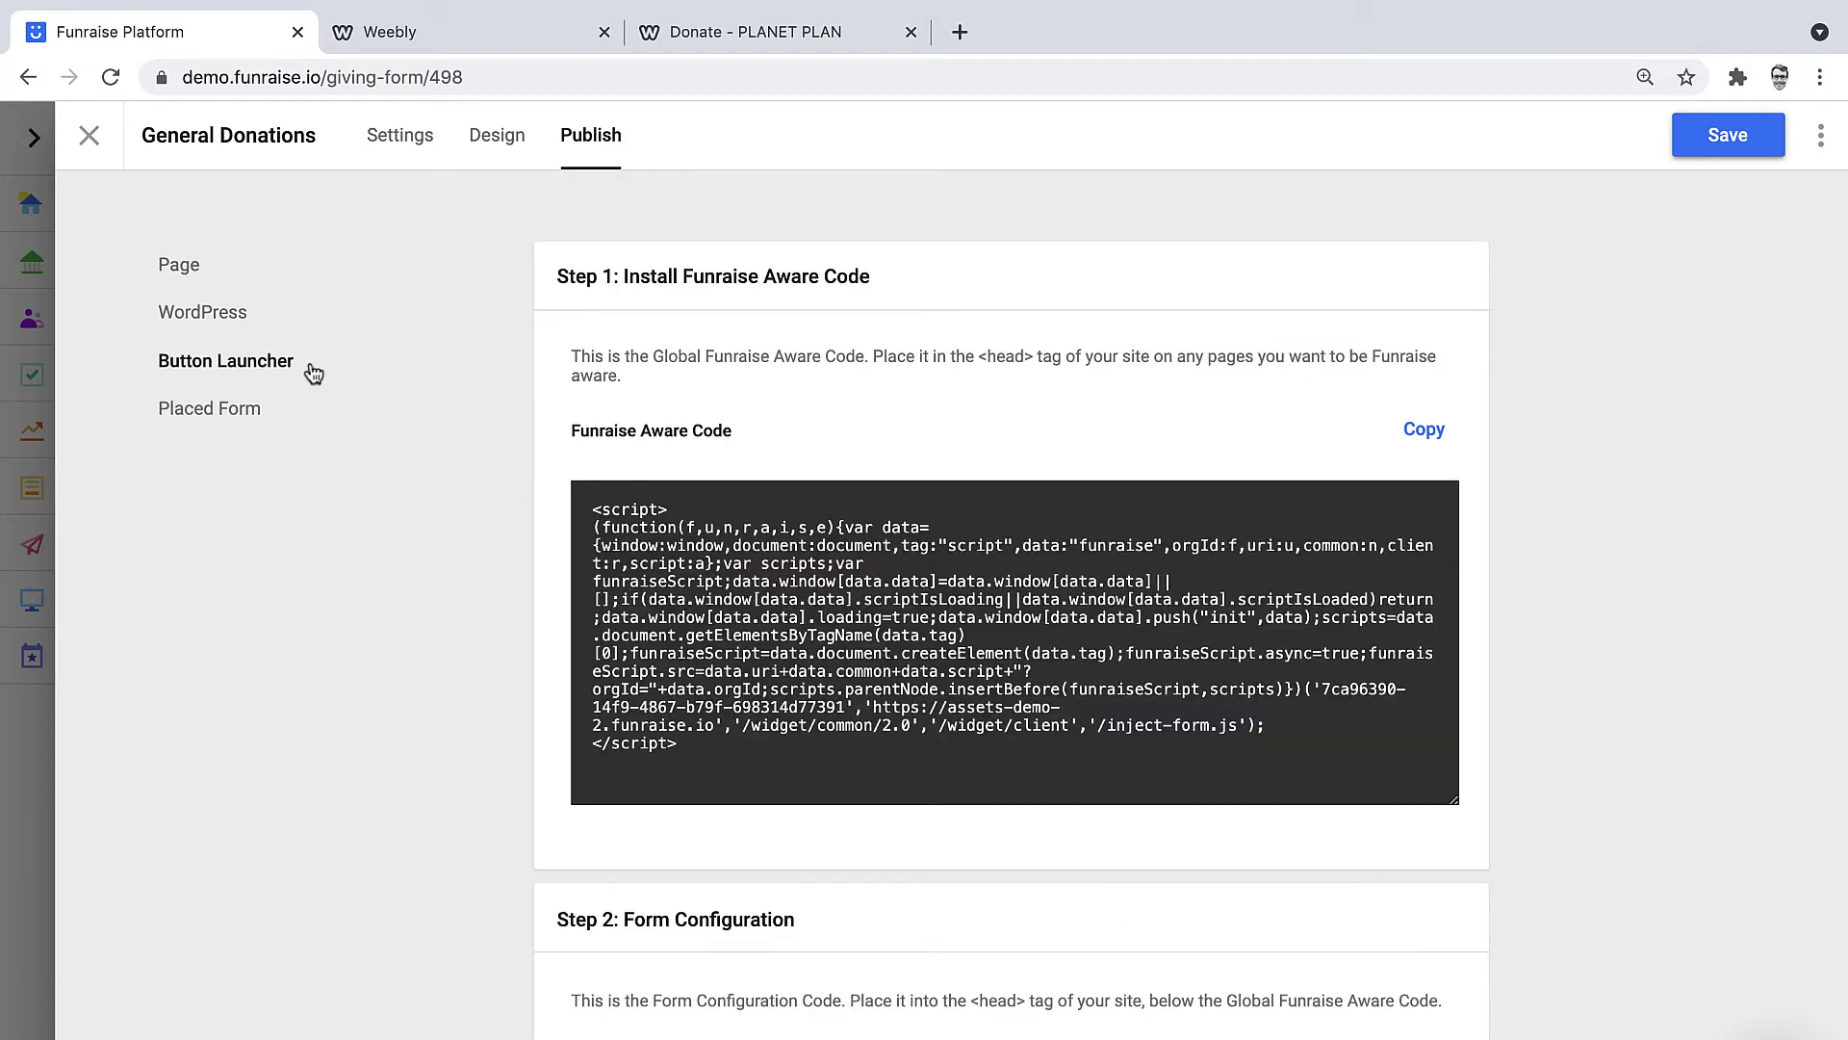
{"action": "scroll", "coordinate": [1667, 497], "scroll_direction": "down", "scroll_amount": 5}
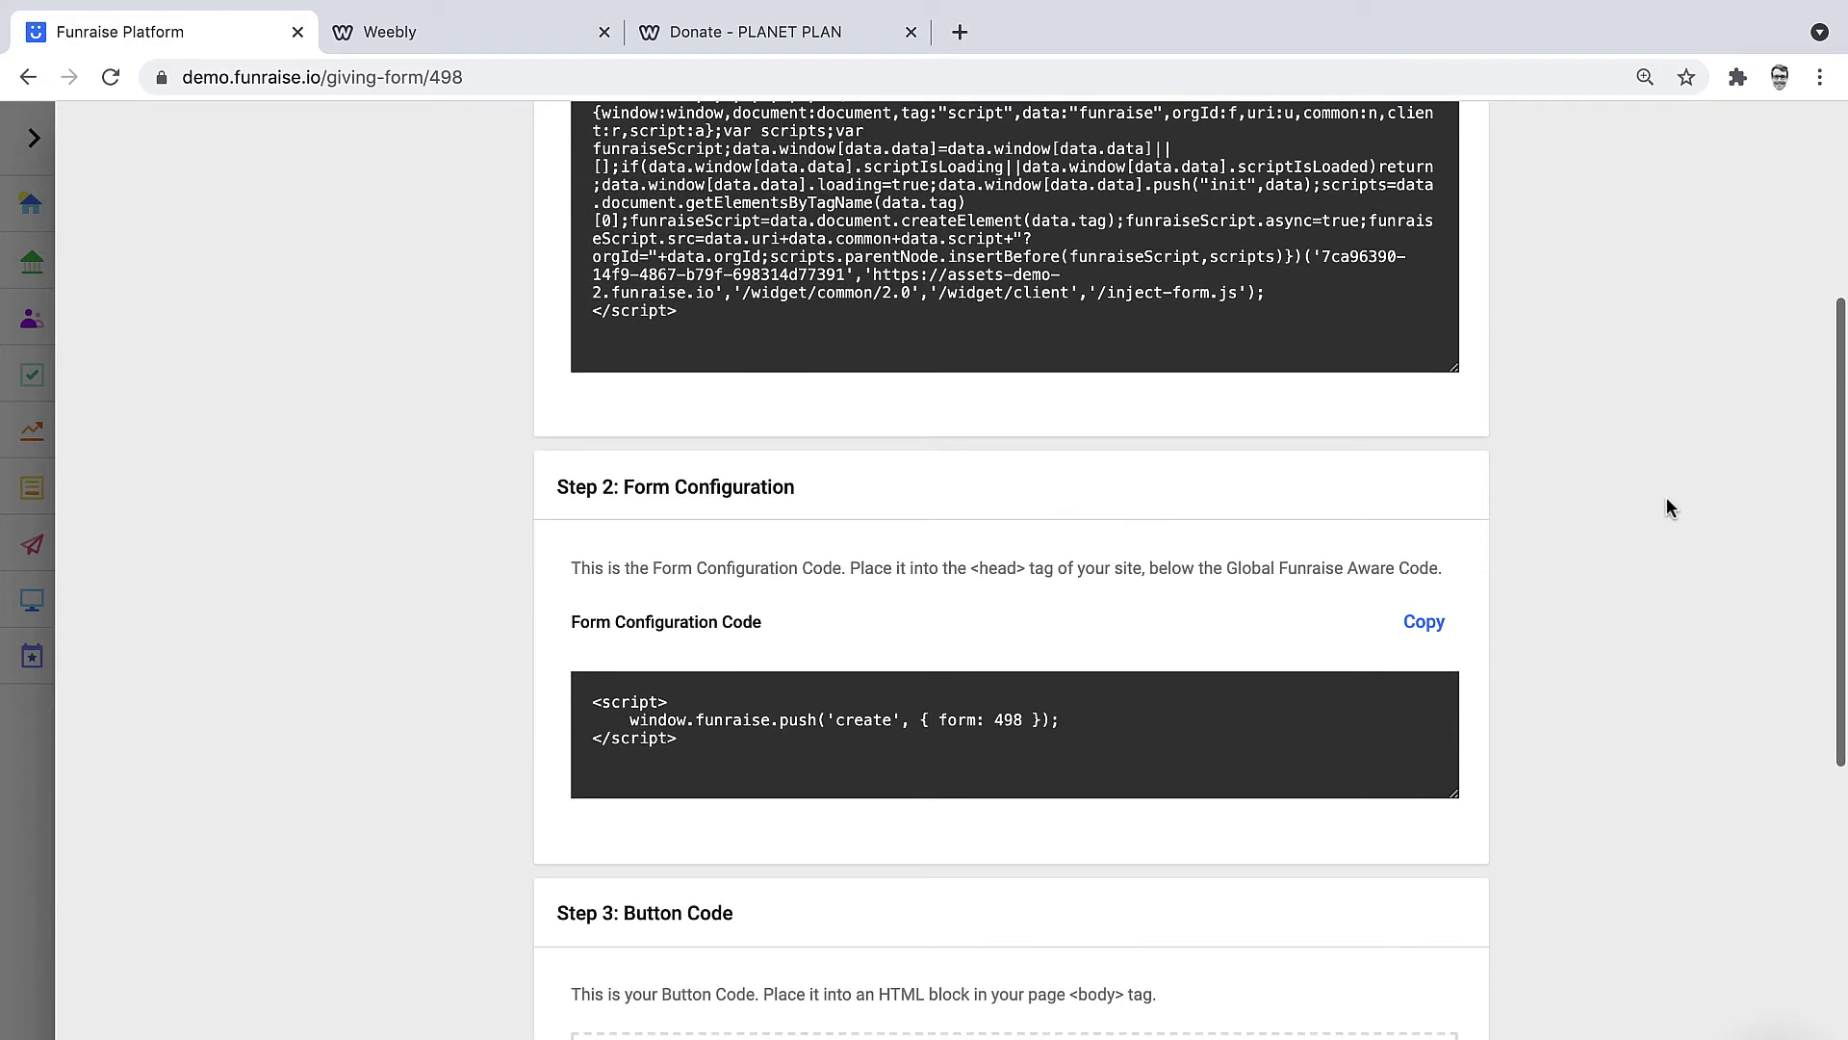
{"action": "scroll", "coordinate": [1666, 497], "scroll_direction": "down", "scroll_amount": 3}
{"action": "scroll", "coordinate": [1666, 496], "scroll_direction": "down", "scroll_amount": 6}
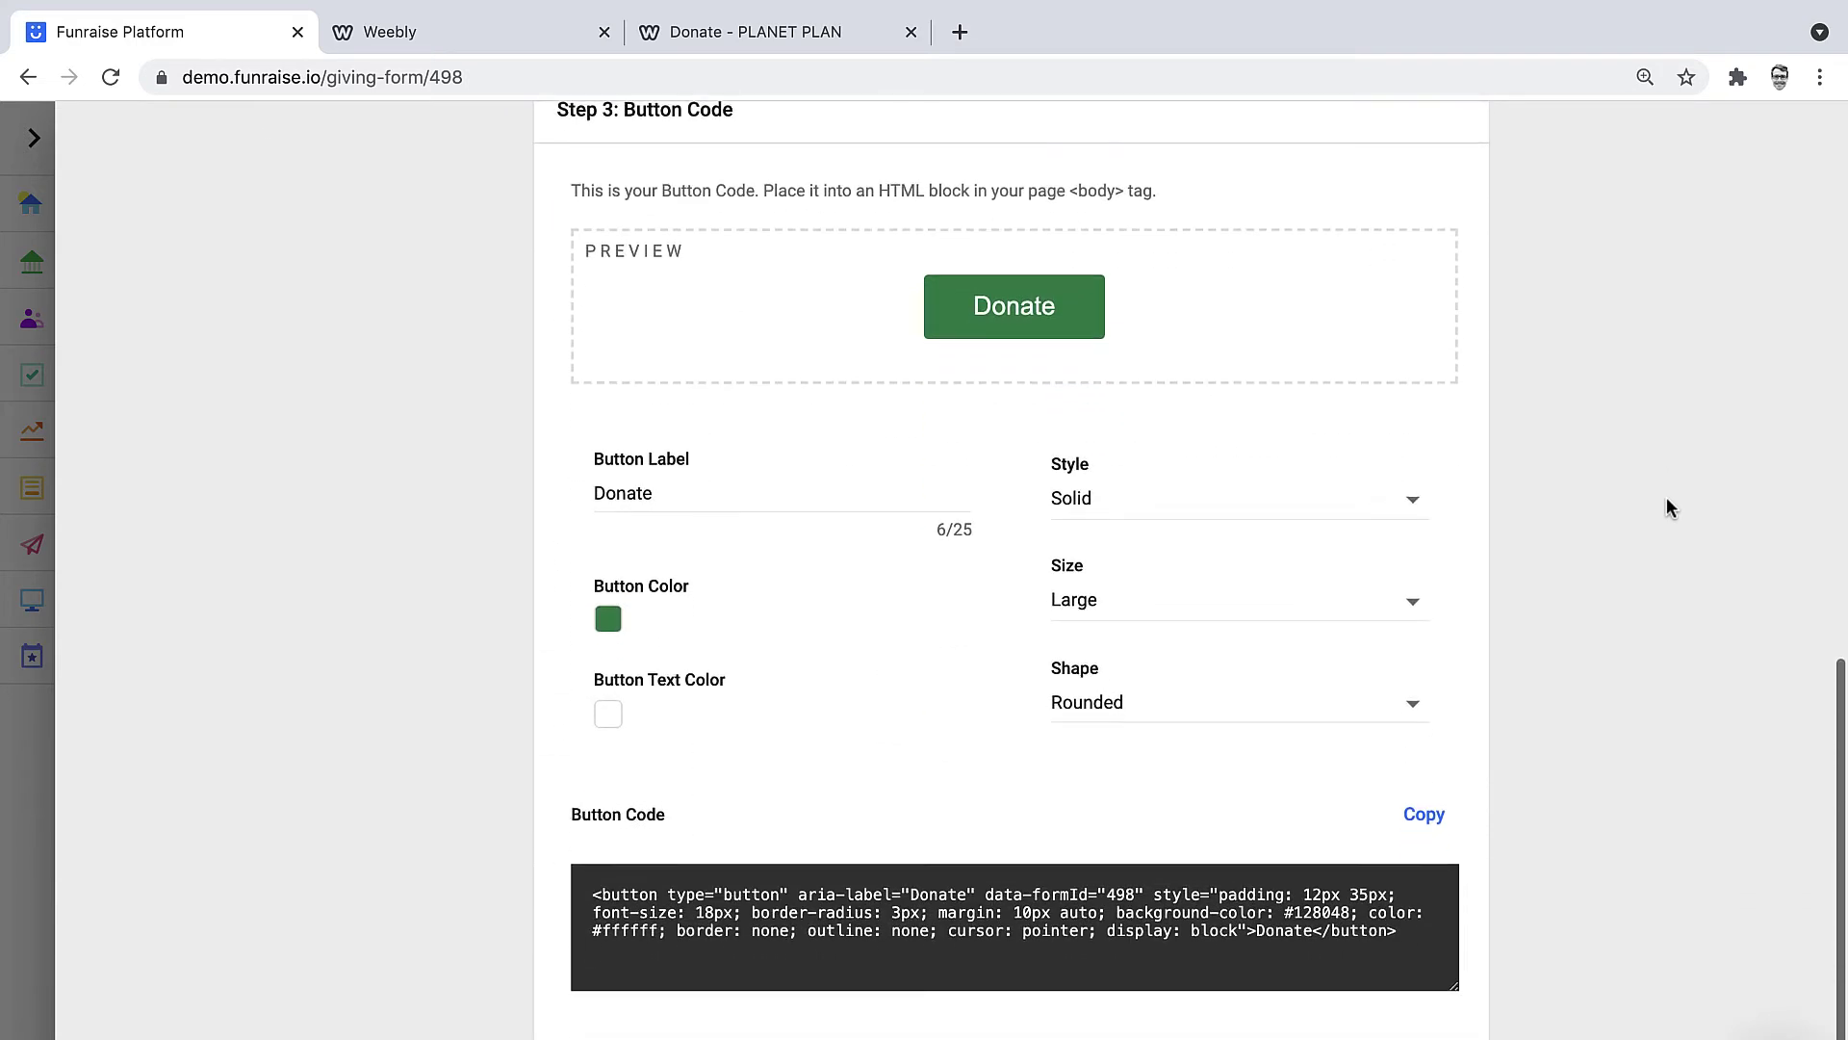
{"action": "scroll", "coordinate": [1666, 498], "scroll_direction": "up", "scroll_amount": 15}
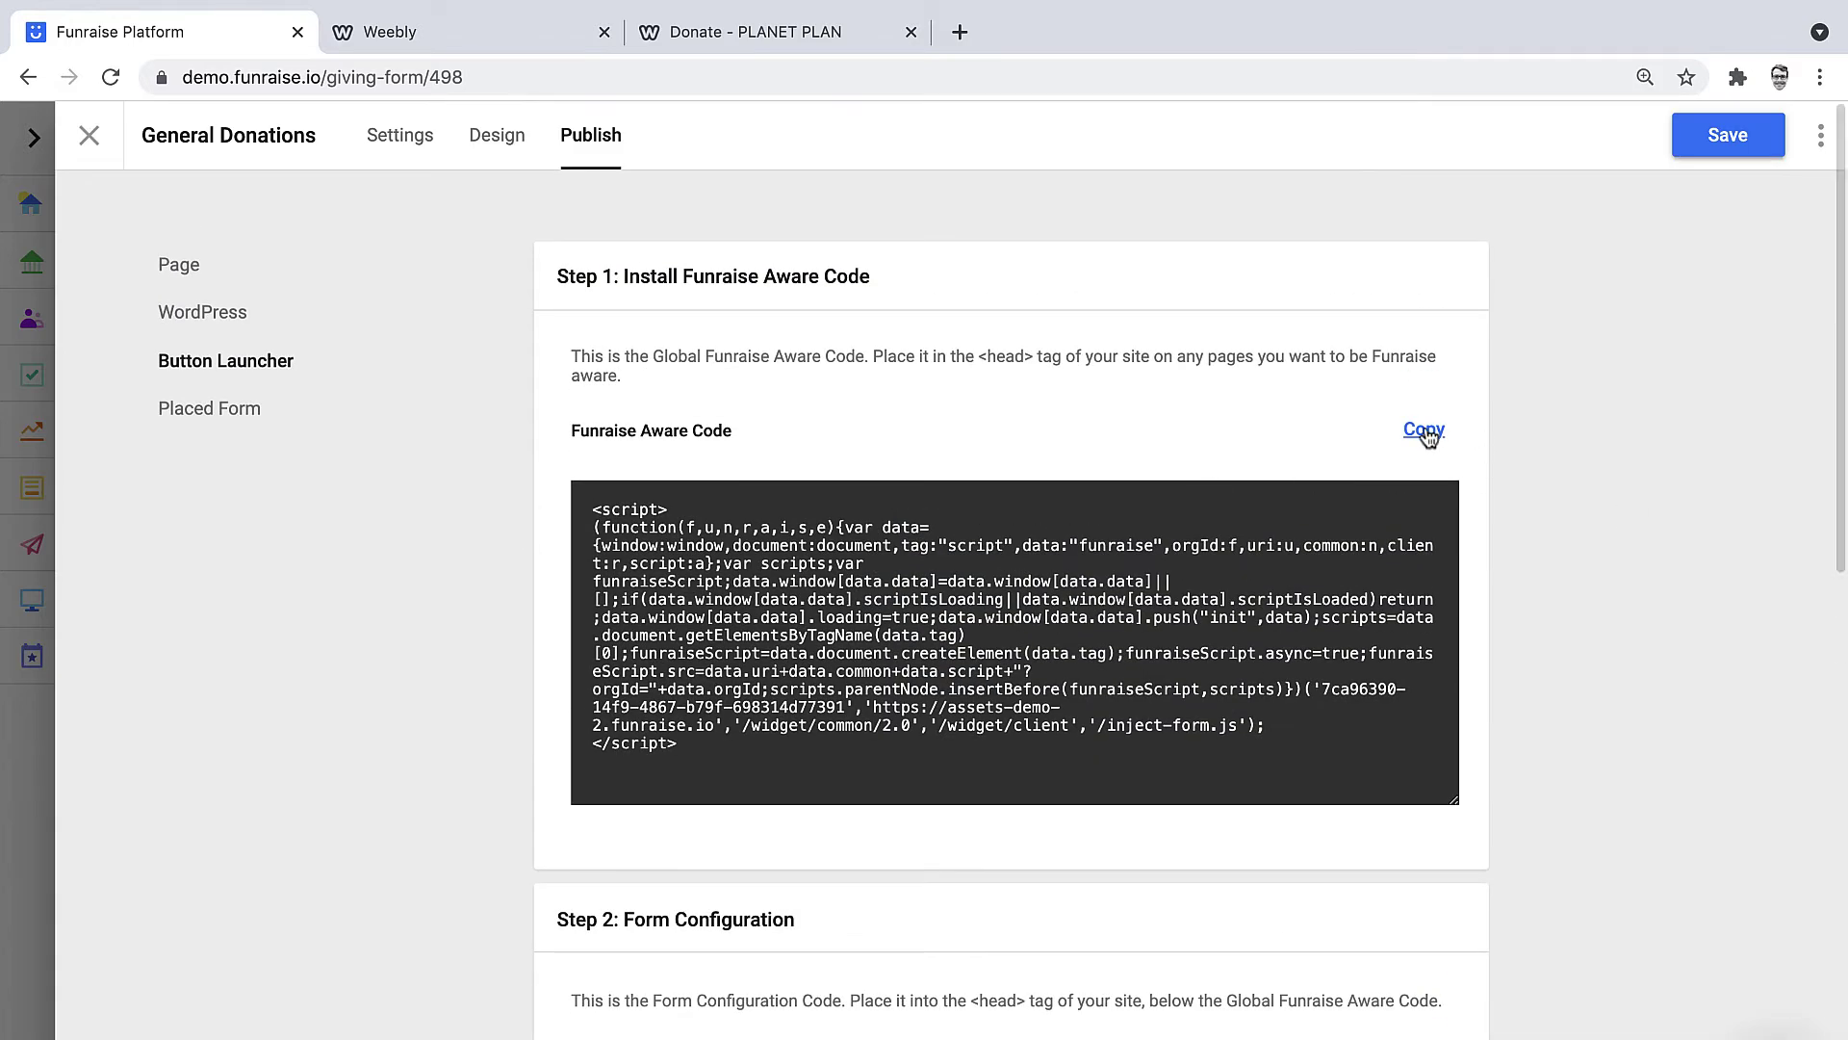
{"action": "left_click", "coordinate": [1424, 430]}
{"action": "key", "text": "super+c"}
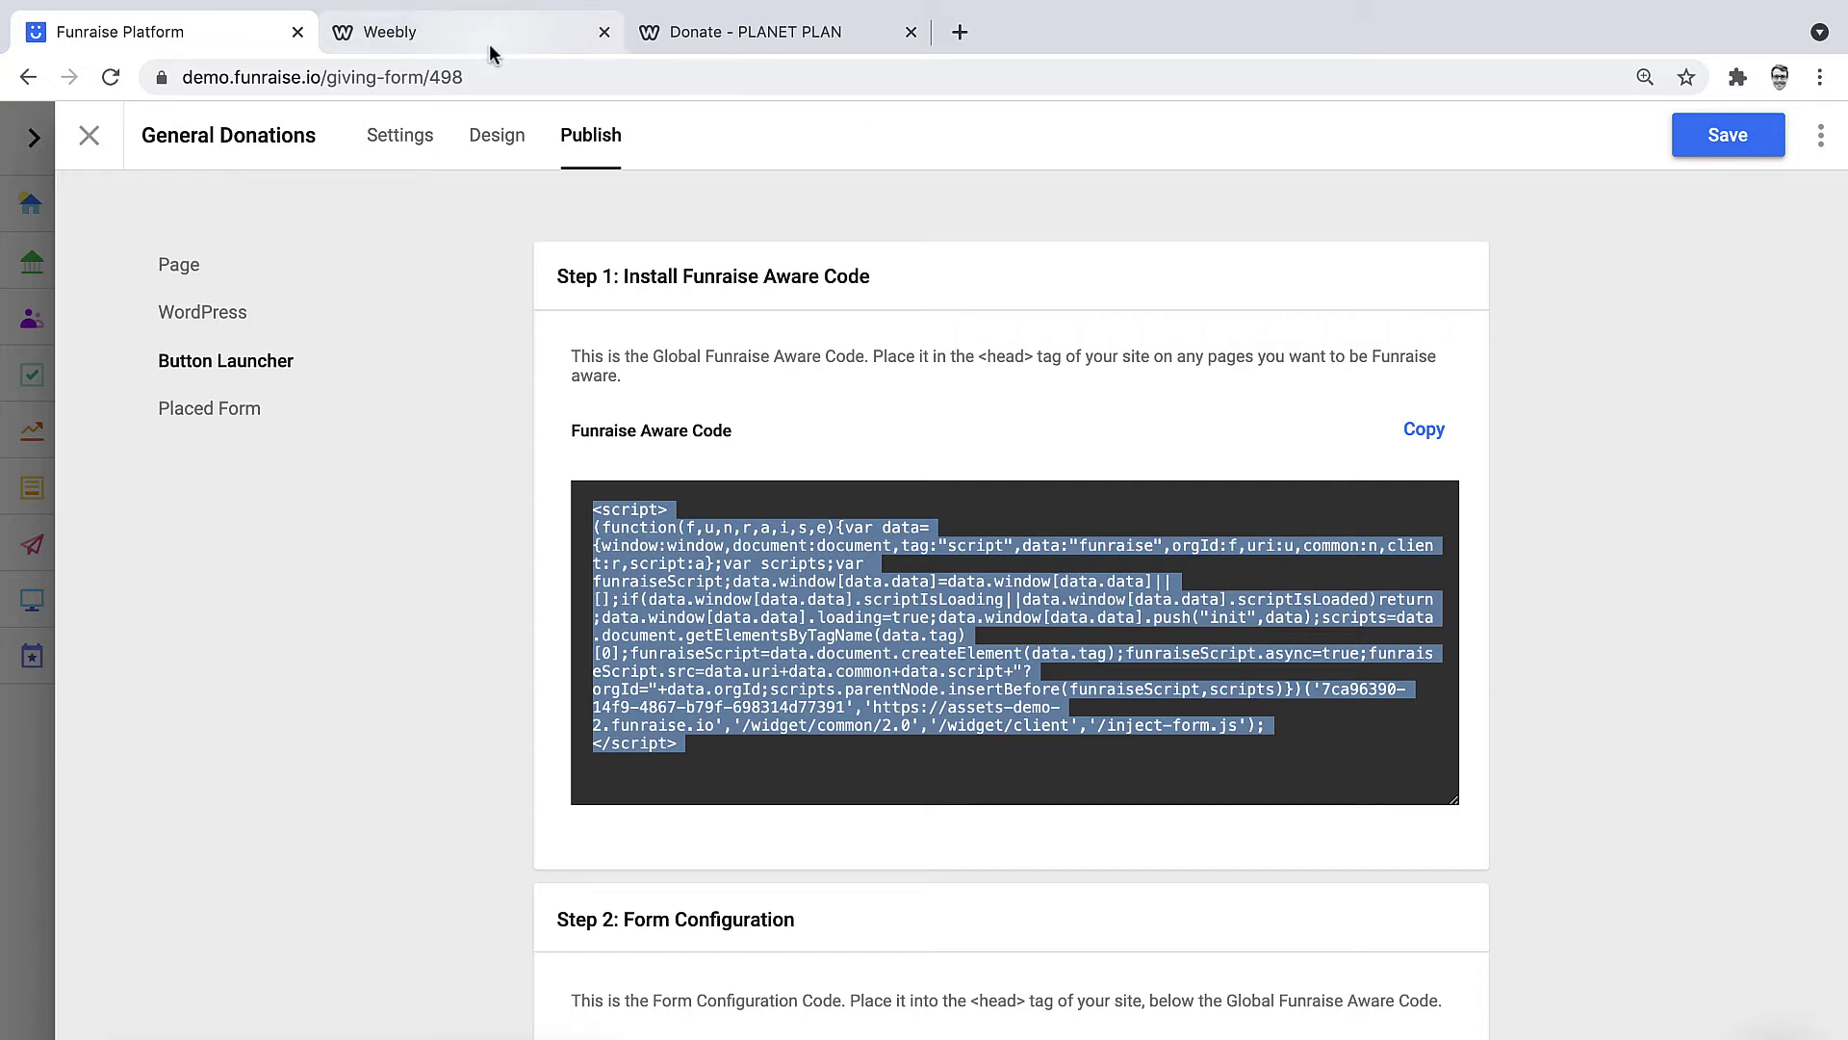
Paste the Funraise Aware Code script into Weebly's Header Code, followed by a new line.
{"action": "left_click", "coordinate": [453, 45]}
{"action": "left_click", "coordinate": [472, 546]}
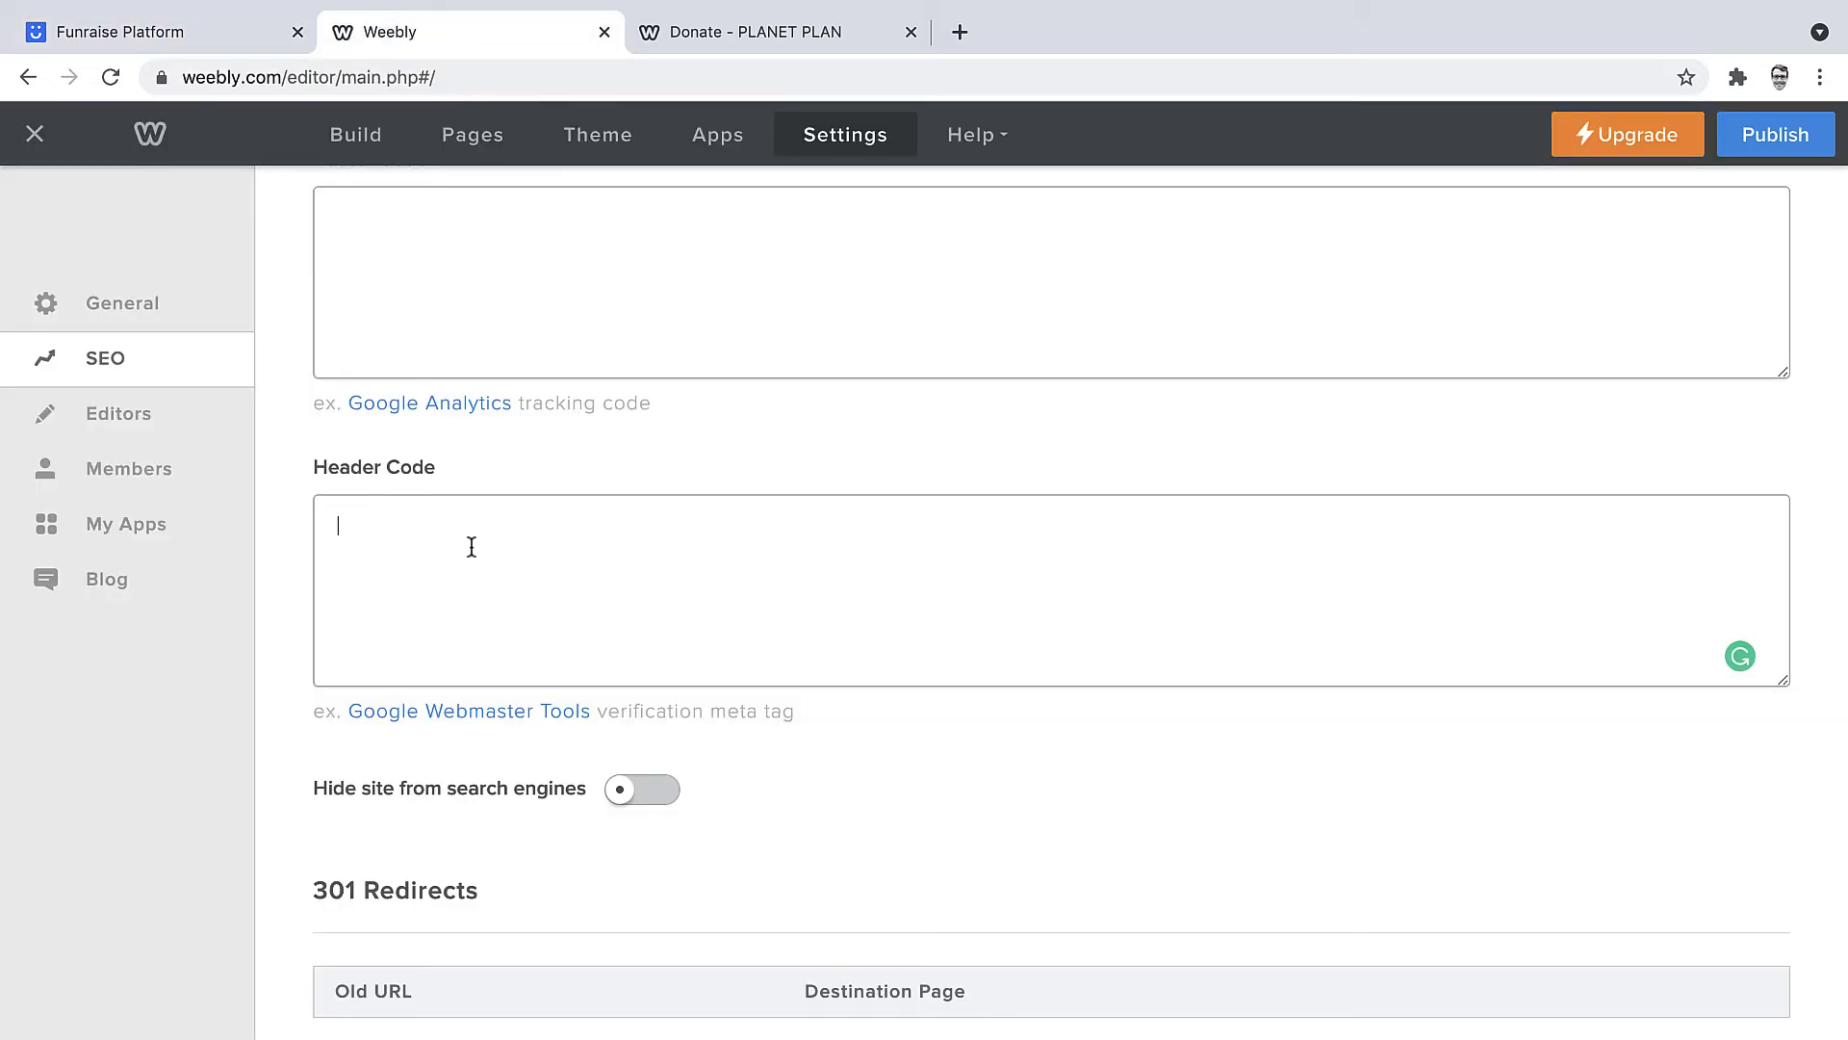
{"action": "key", "text": "super+v"}
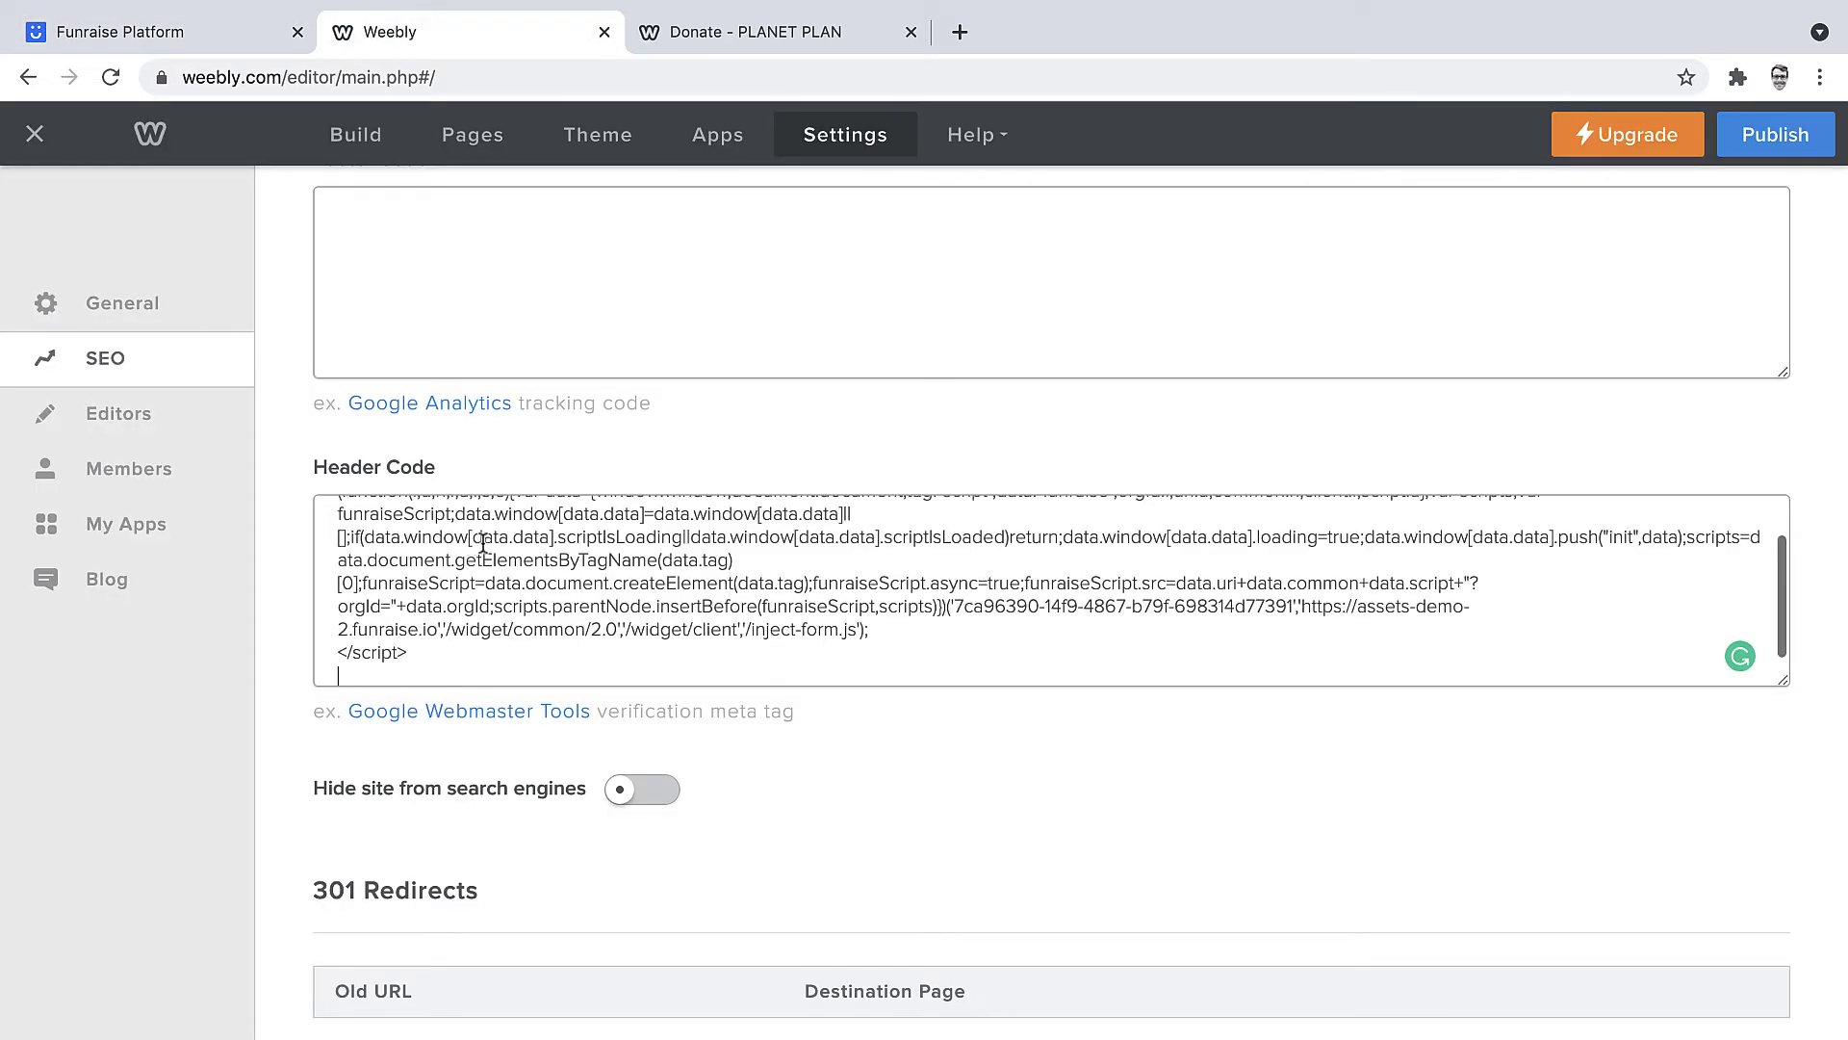
{"action": "key", "text": "Return"}
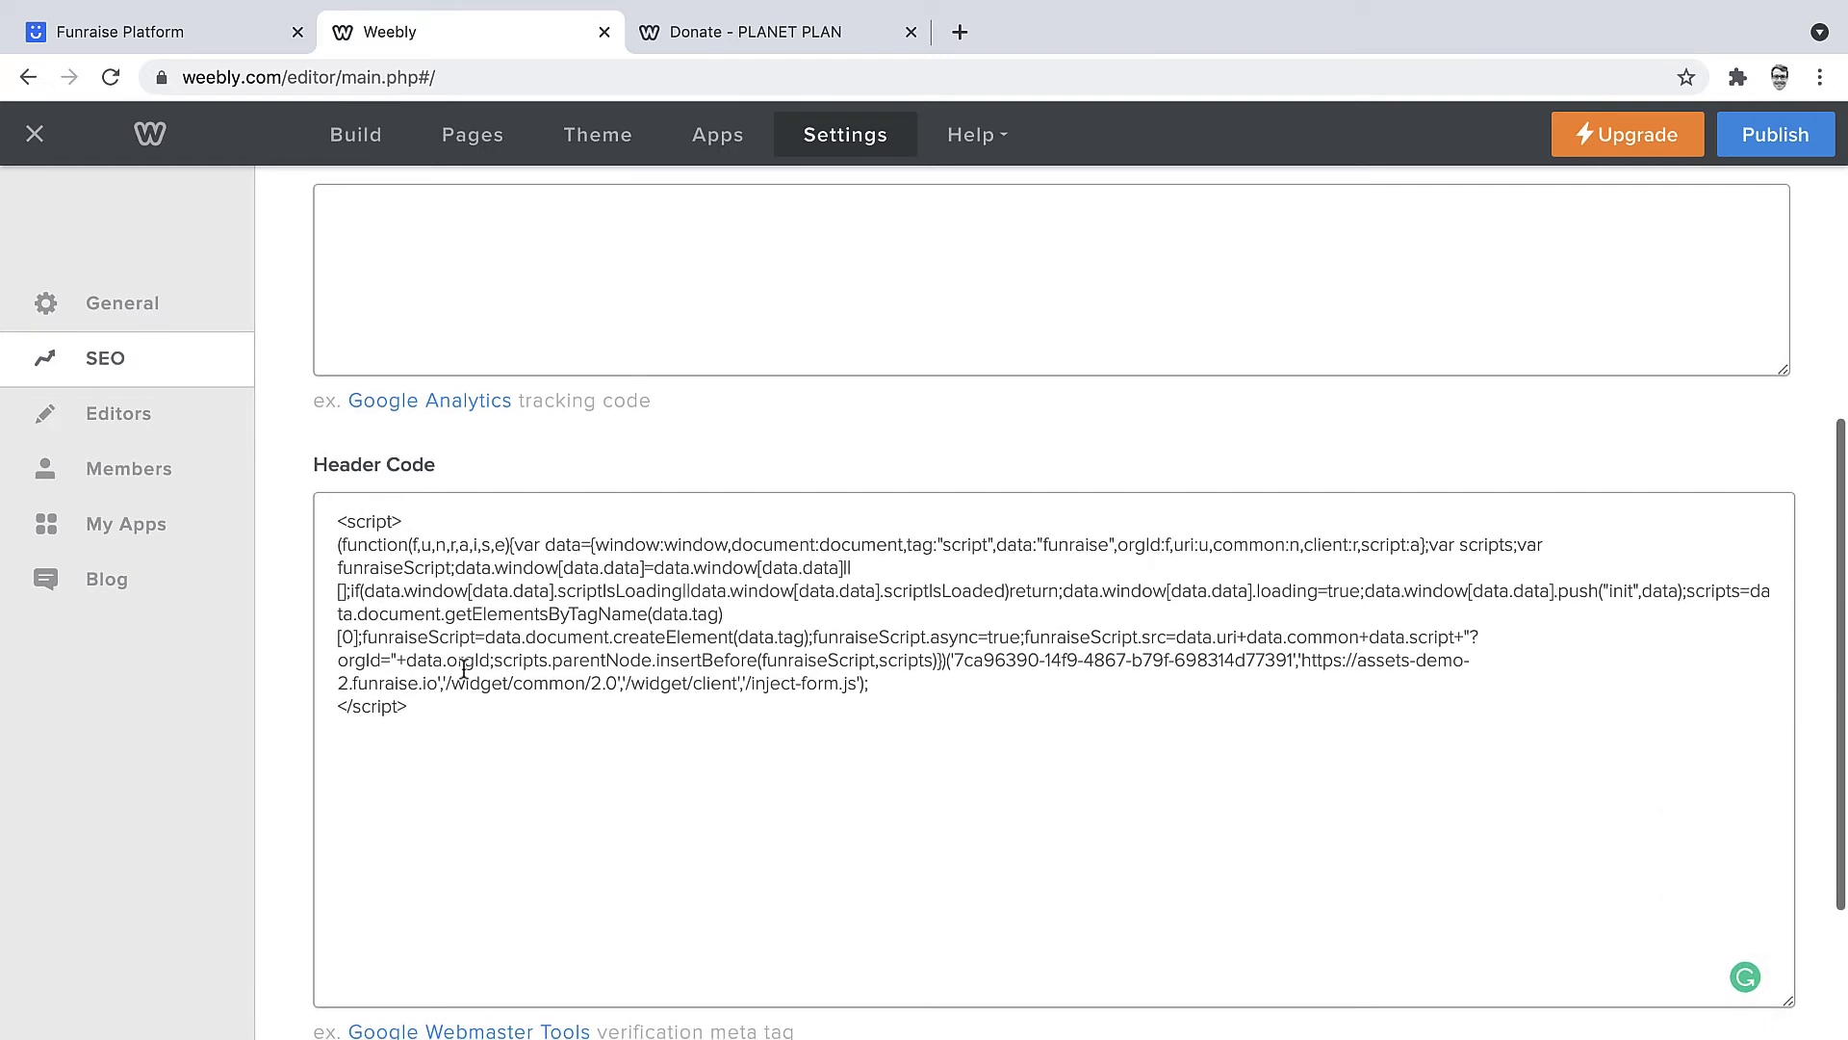
{"action": "scroll", "coordinate": [464, 671], "scroll_direction": "down", "scroll_amount": 1}
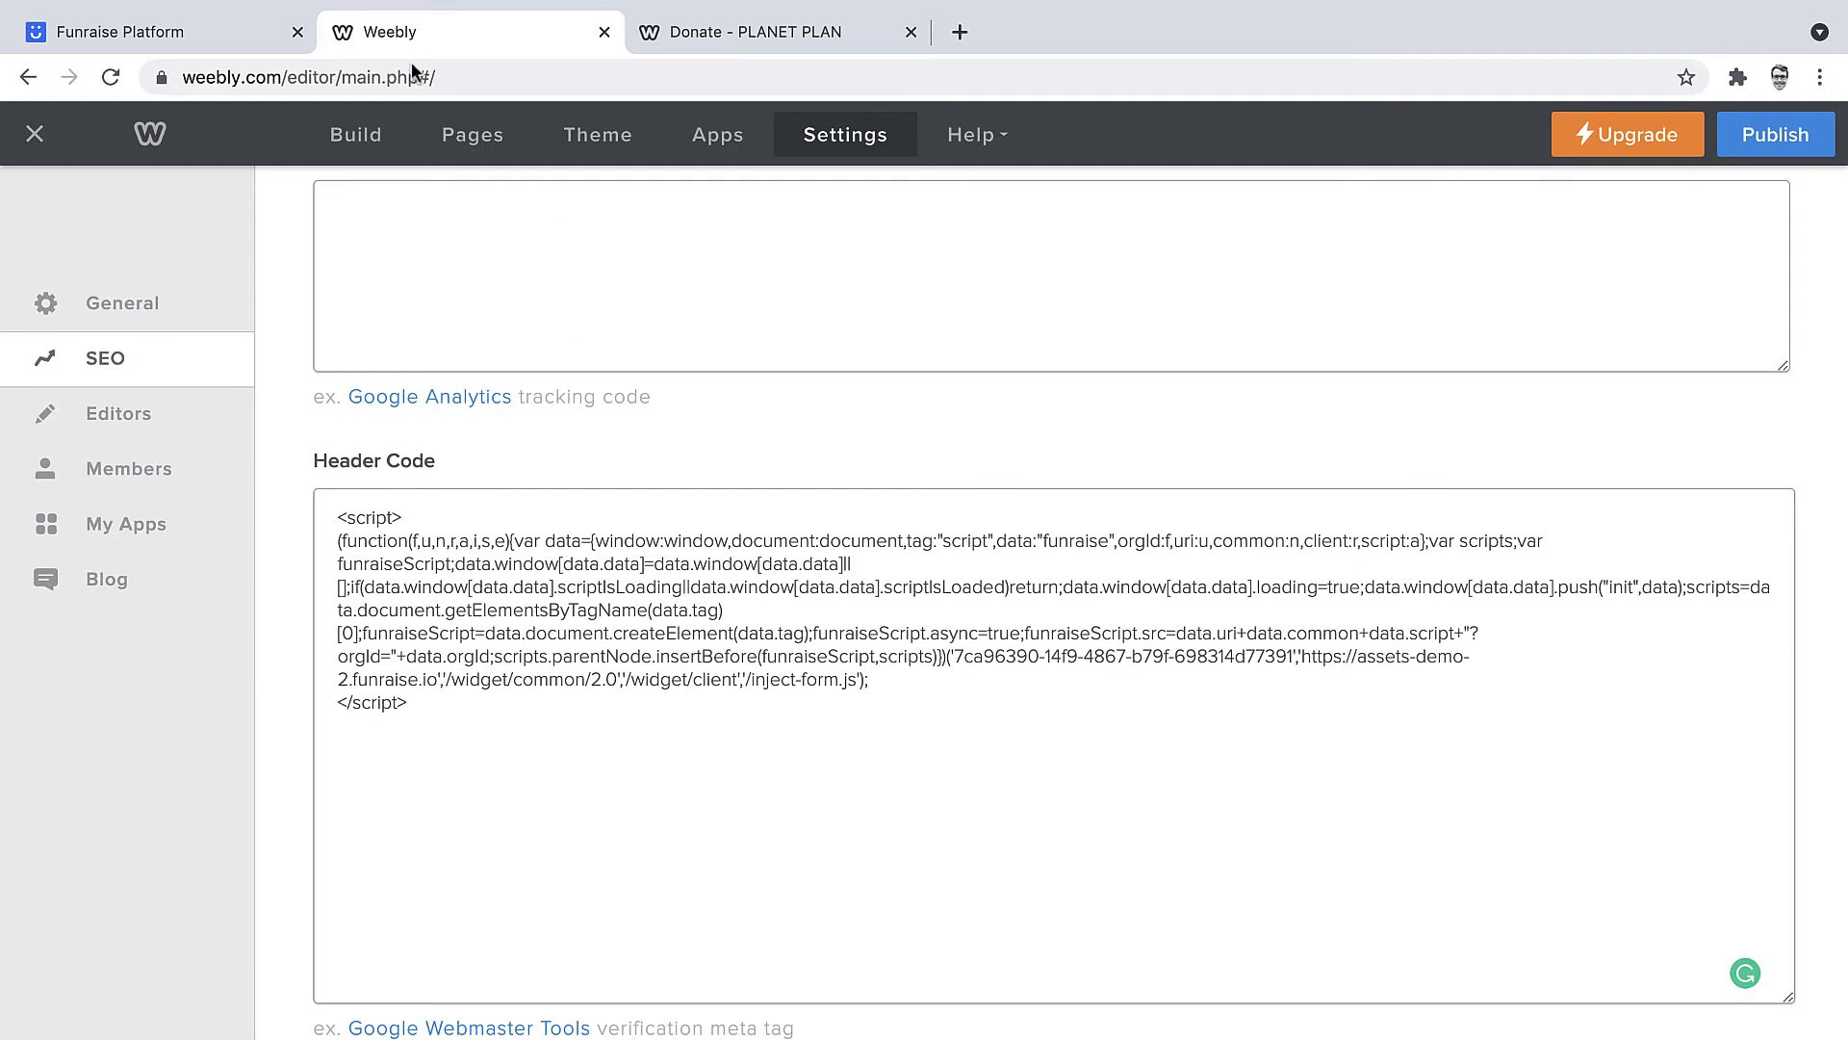
Copy the Step 2 Form Configuration Code for form 498 from Funraise.
{"action": "left_click", "coordinate": [166, 31]}
{"action": "scroll", "coordinate": [899, 852], "scroll_direction": "down", "scroll_amount": 3}
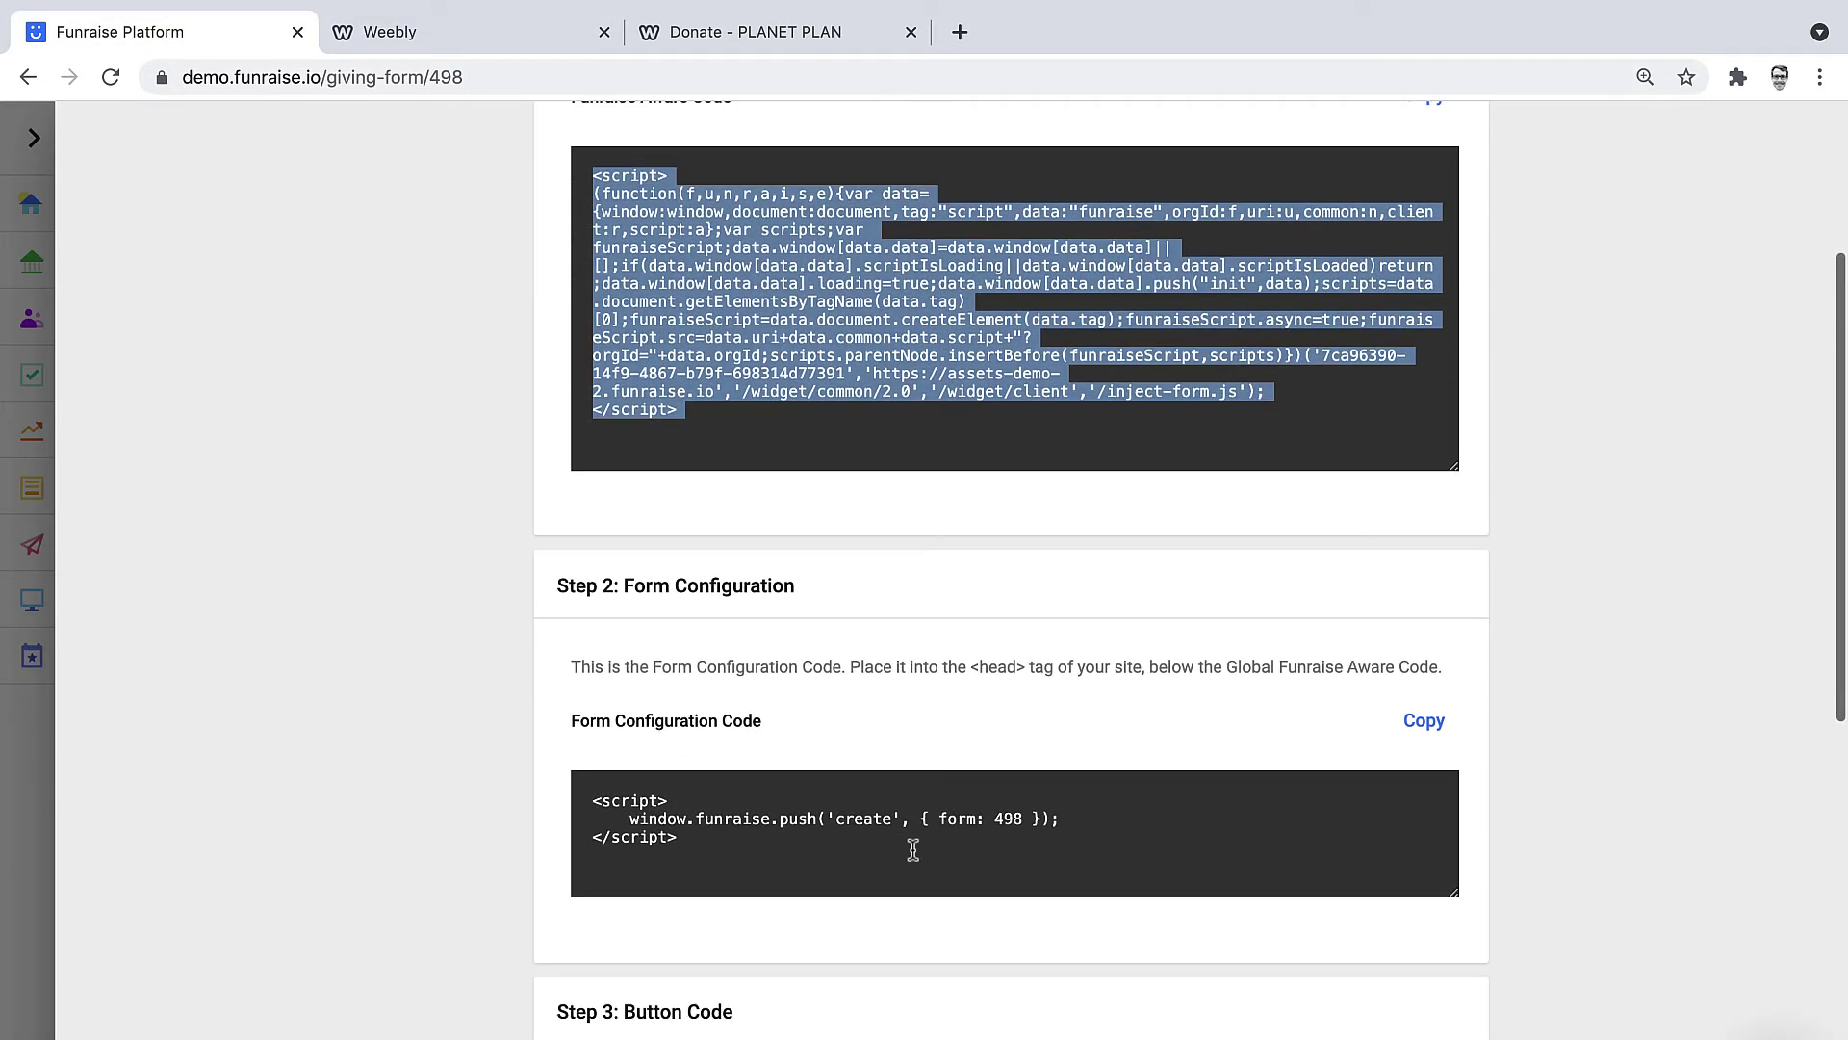
{"action": "left_click", "coordinate": [1057, 818]}
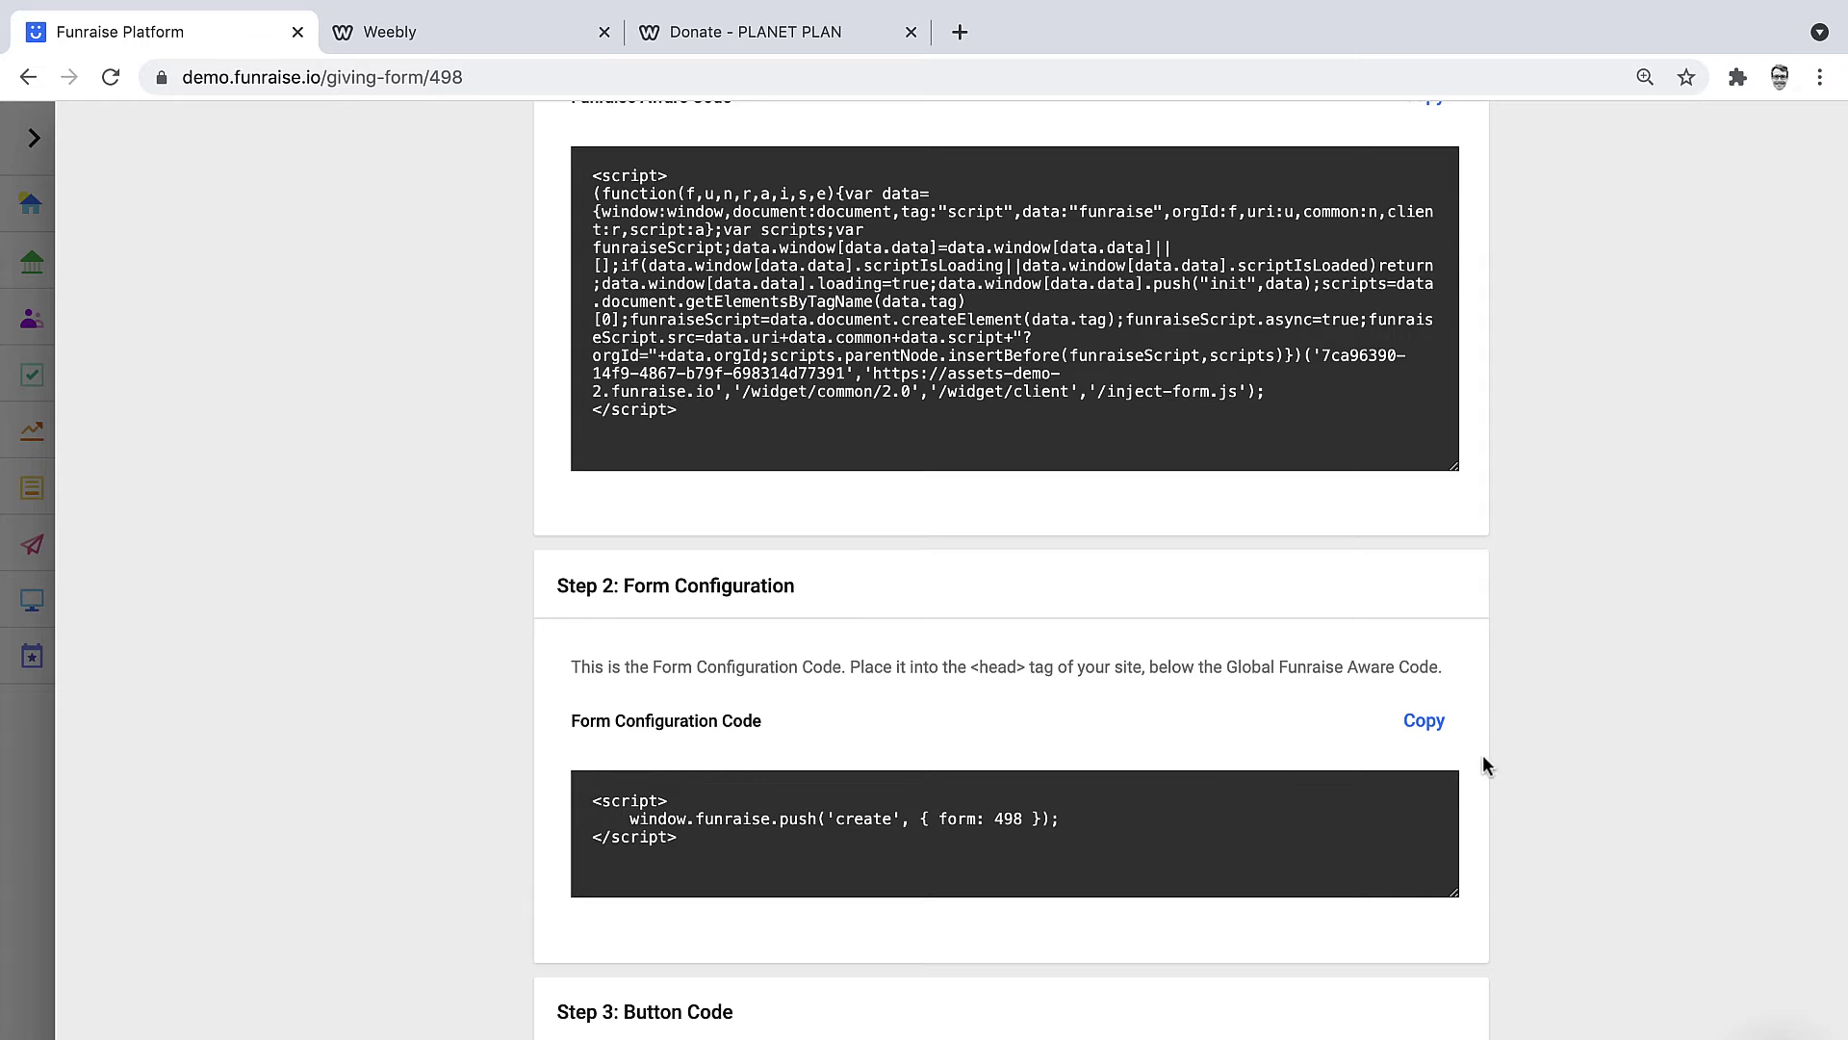
{"action": "left_click", "coordinate": [1425, 722]}
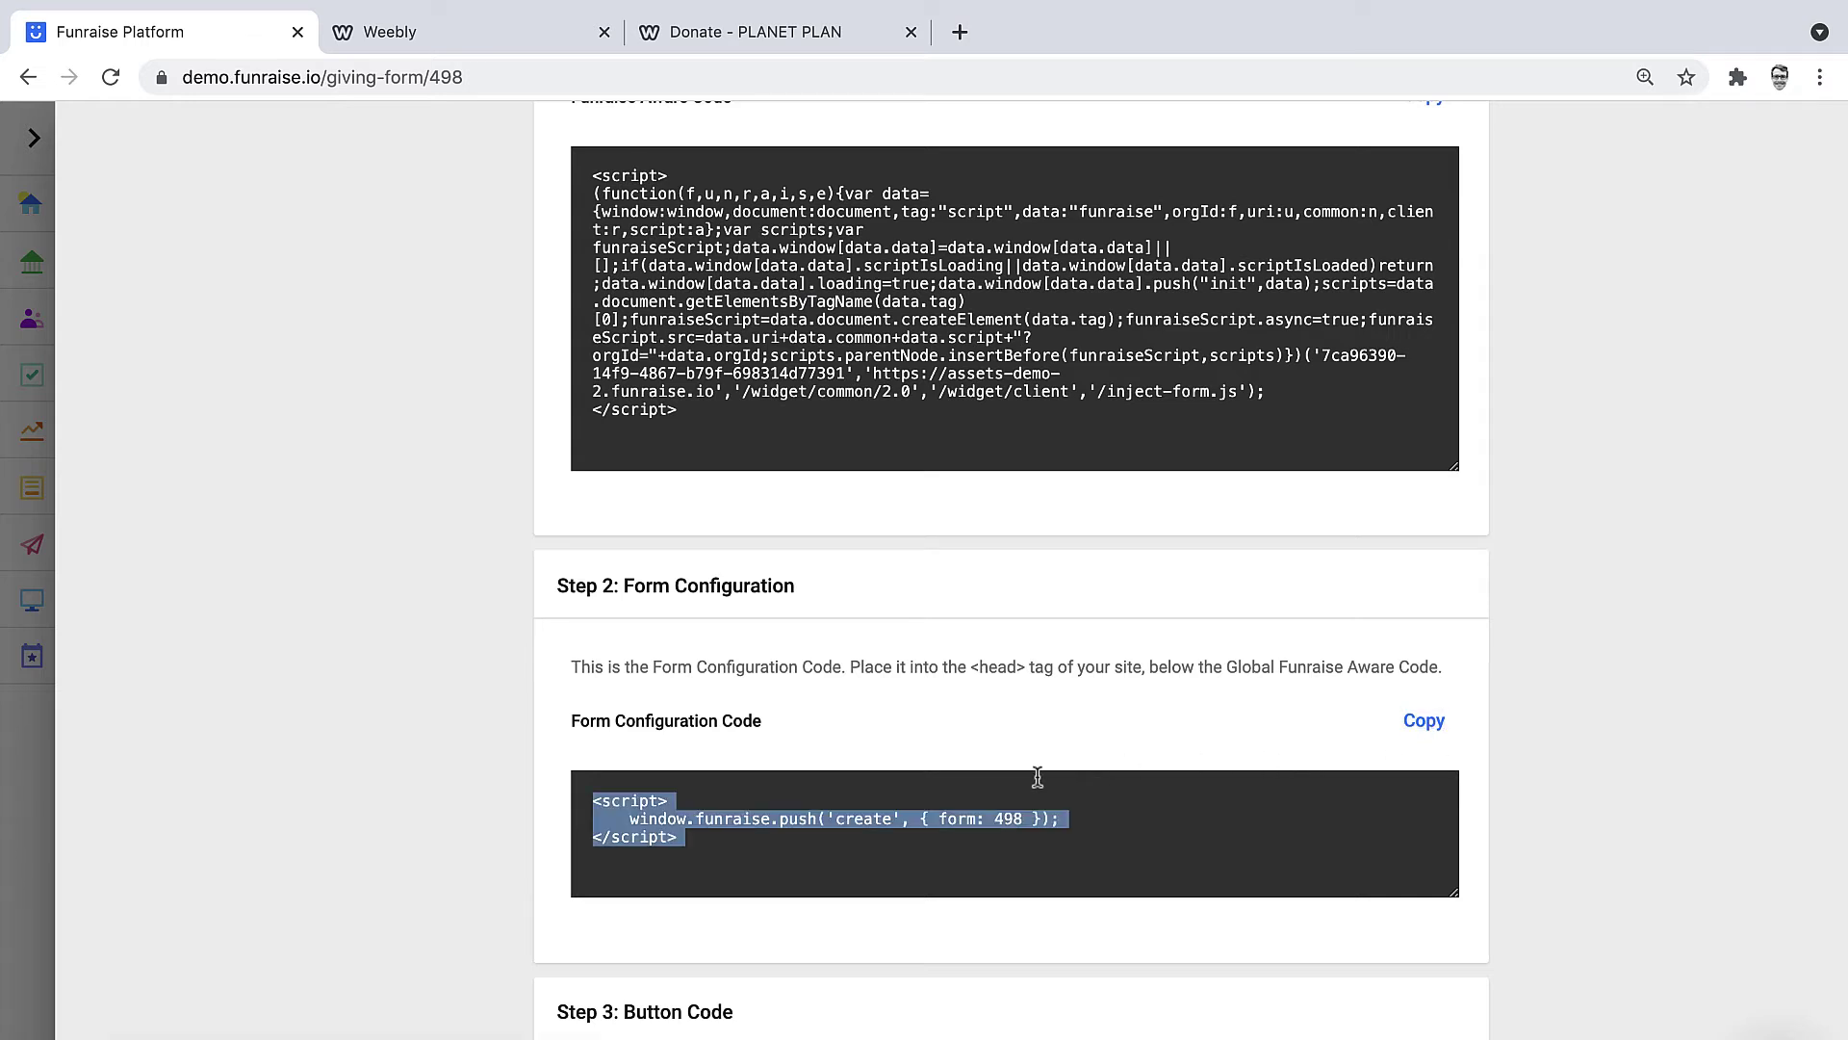
Paste the form 498 configuration script below the existing header script, then return to Build.
{"action": "left_click", "coordinate": [494, 39]}
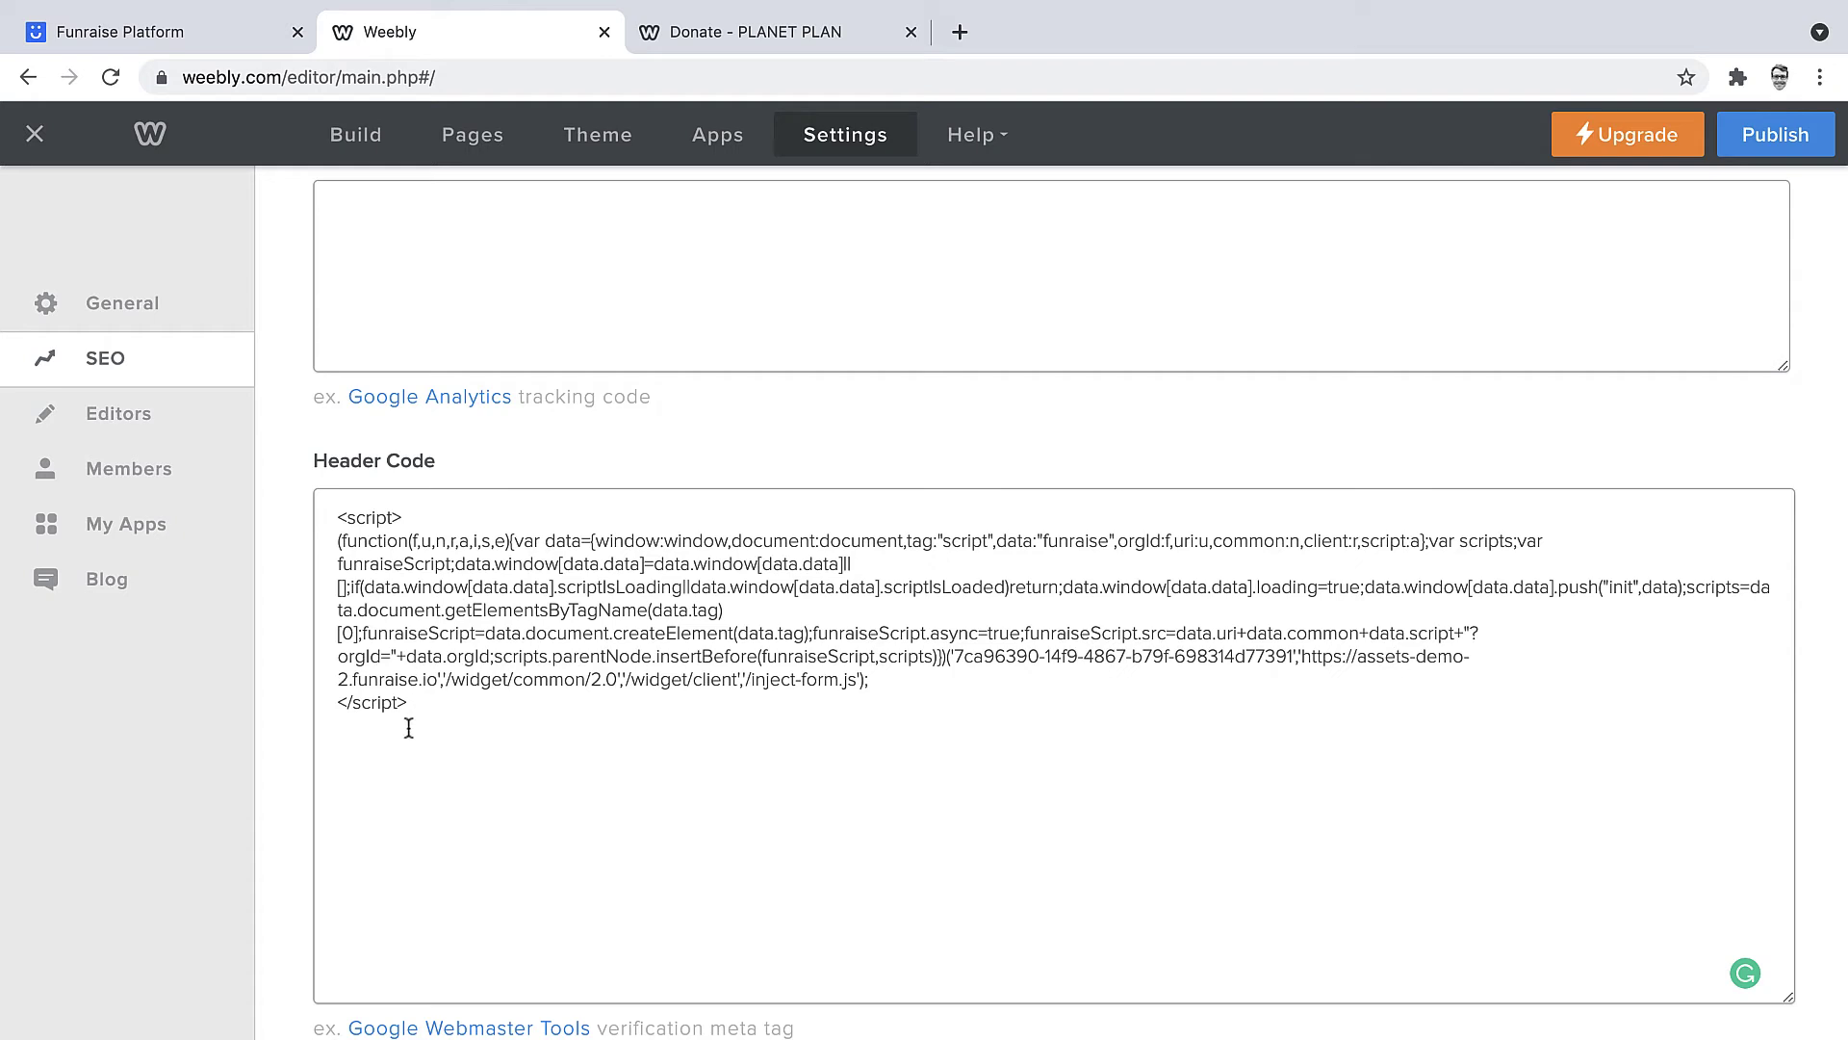
{"action": "key", "text": "super+v"}
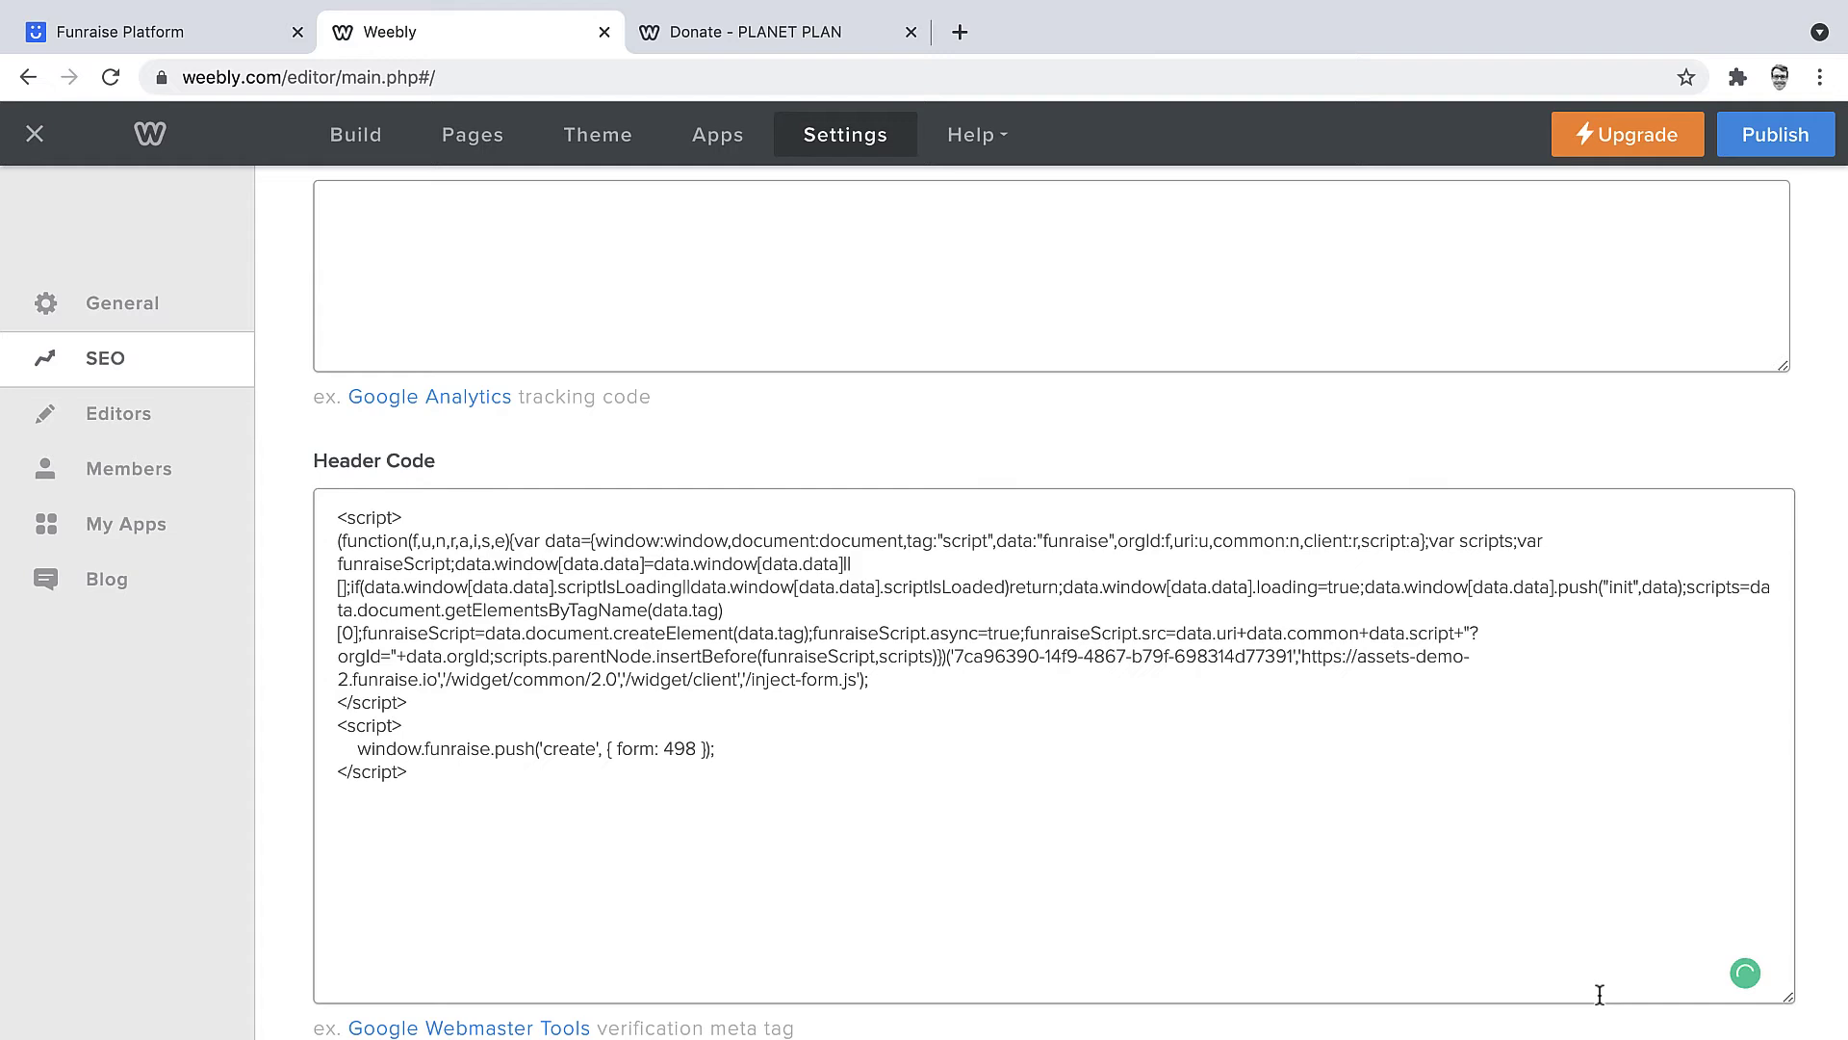
{"action": "left_click", "coordinate": [356, 136]}
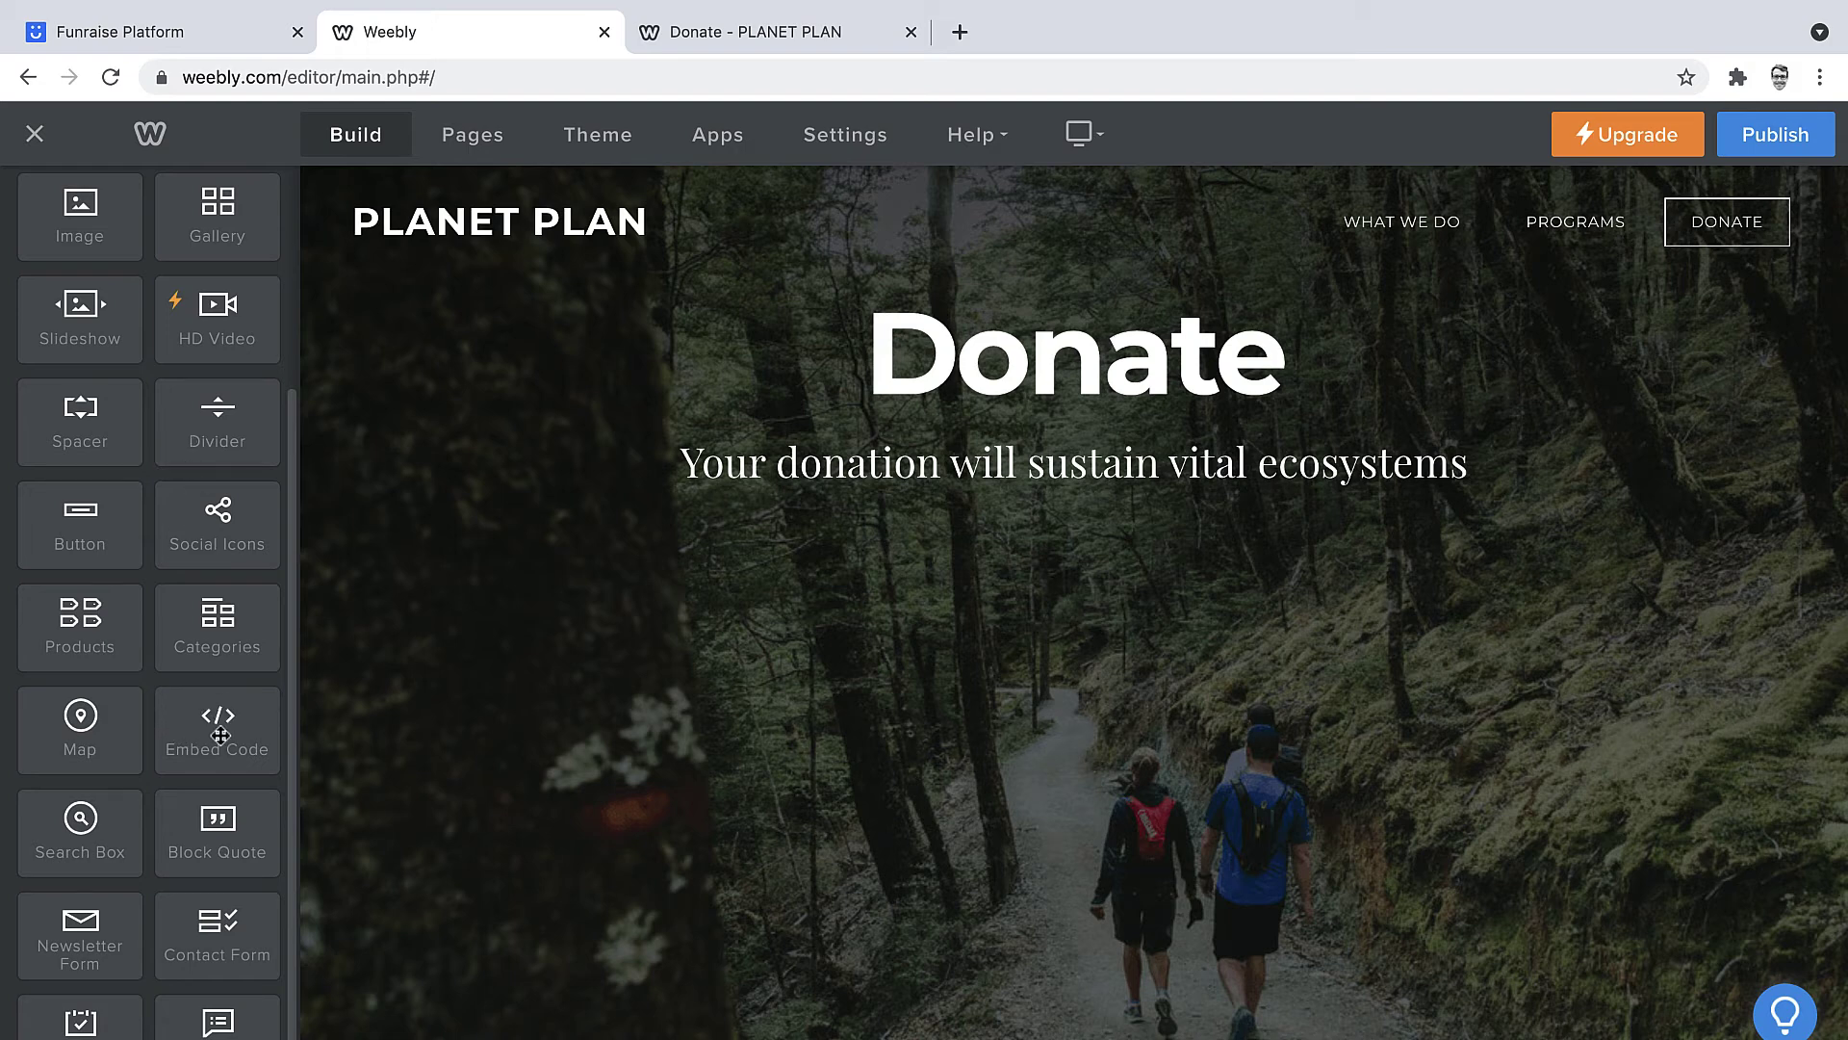
Drag an Embed Code element onto the Donate page just below the subtitle.
{"action": "left_click_drag", "start_coordinate": [221, 736], "coordinate": [1093, 526]}
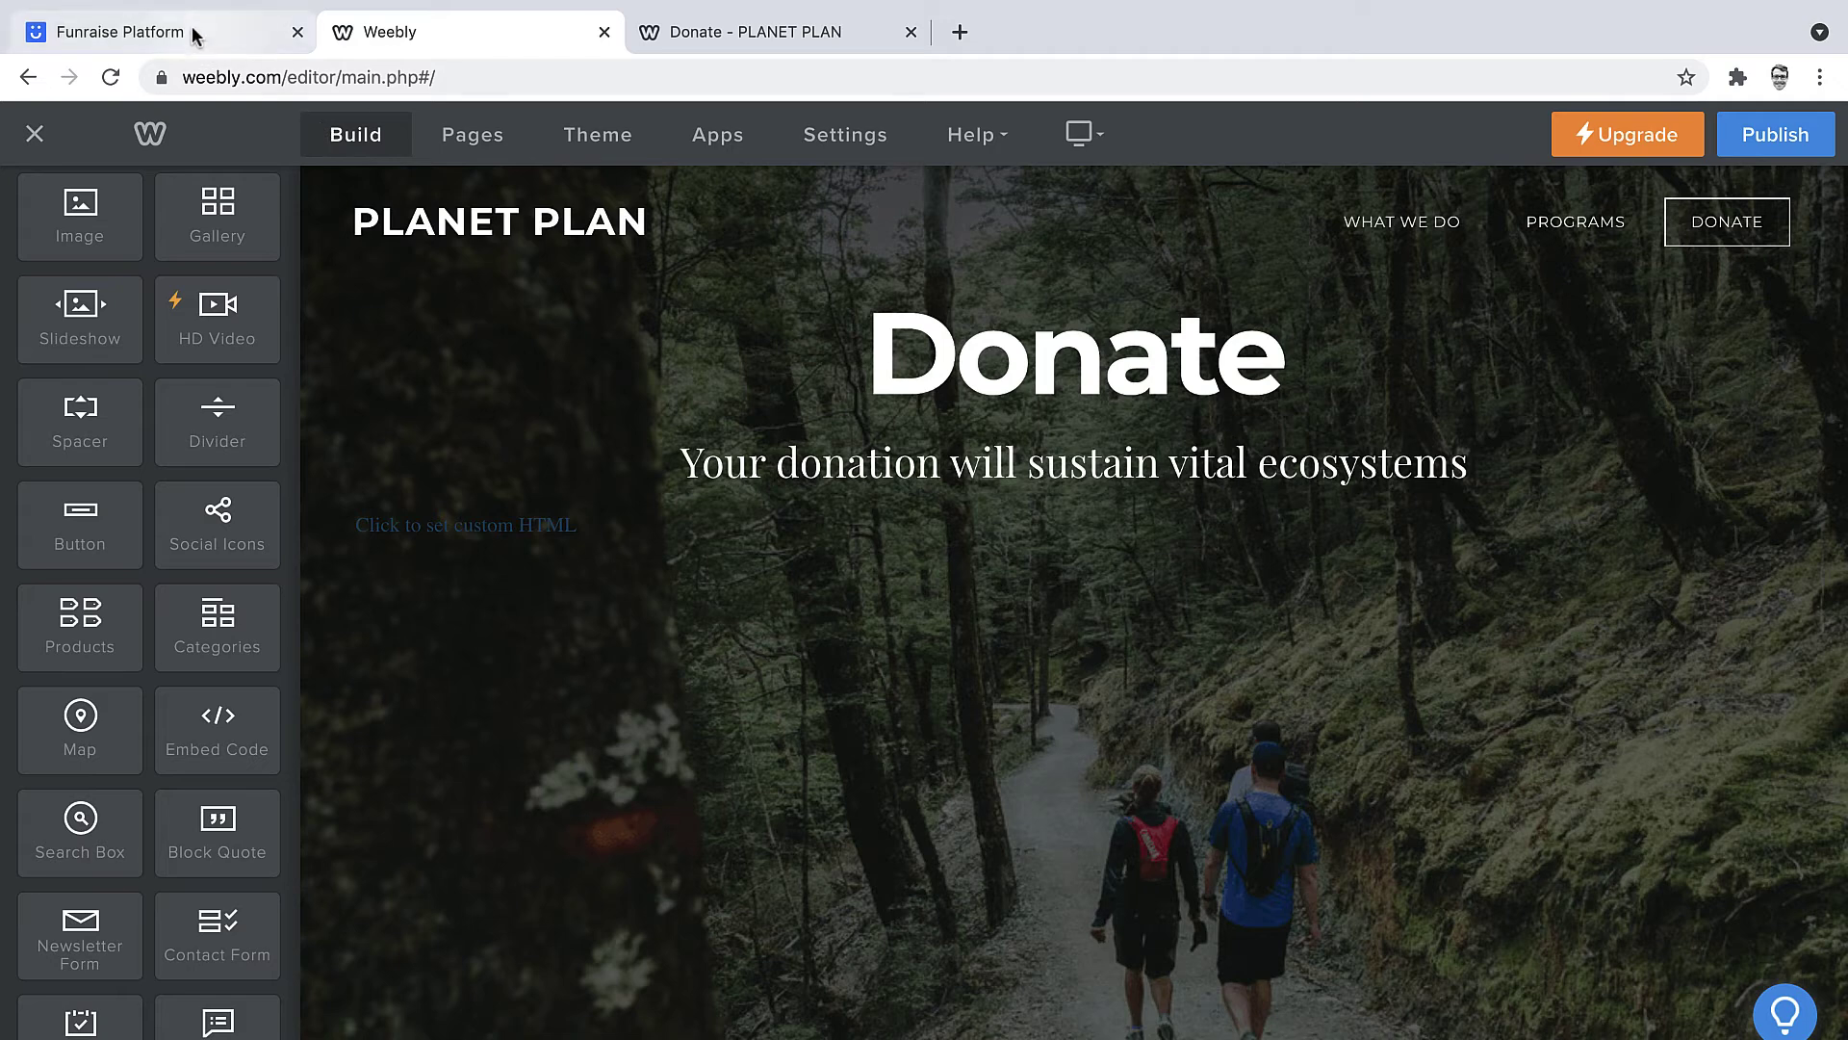
Scroll Funraise down to the Step 3 Button Code for the green Donate button.
{"action": "left_click", "coordinate": [193, 28]}
{"action": "scroll", "coordinate": [413, 607], "scroll_direction": "down", "scroll_amount": 8}
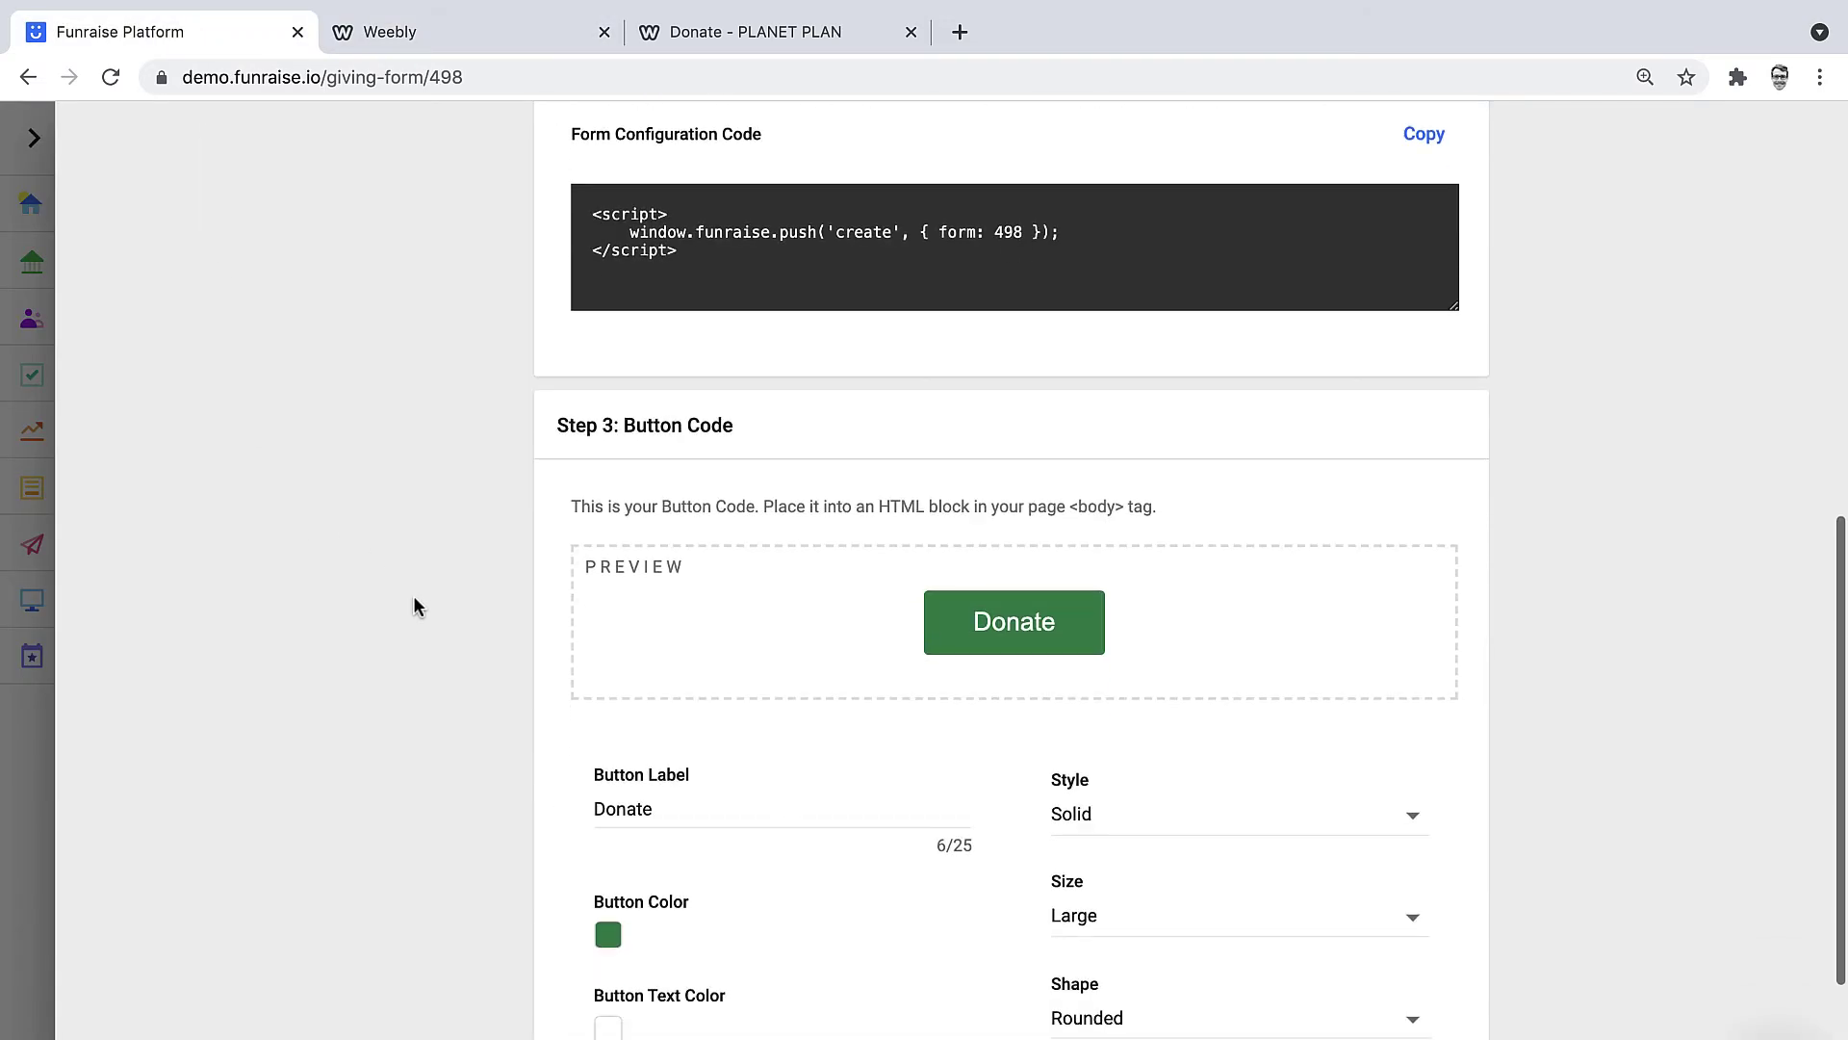
{"action": "scroll", "coordinate": [1694, 632], "scroll_direction": "down", "scroll_amount": 1}
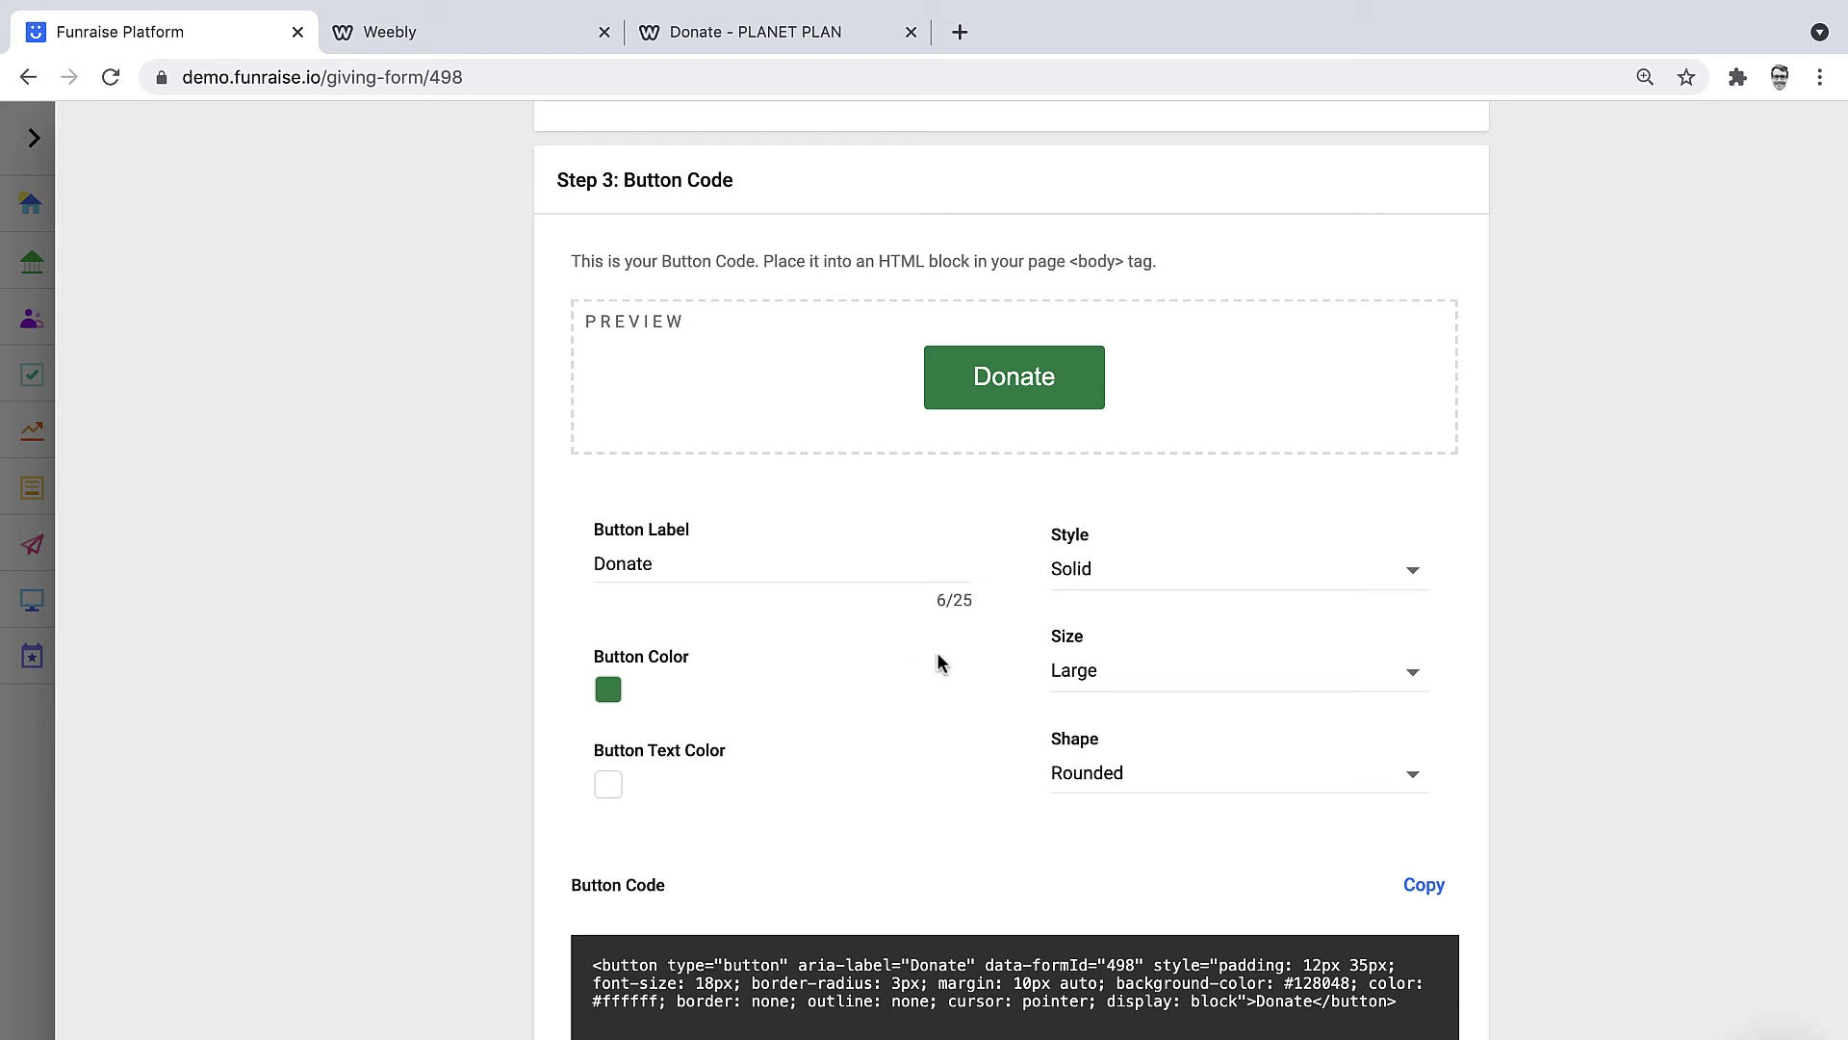
{"action": "scroll", "coordinate": [1584, 755], "scroll_direction": "down", "scroll_amount": 2}
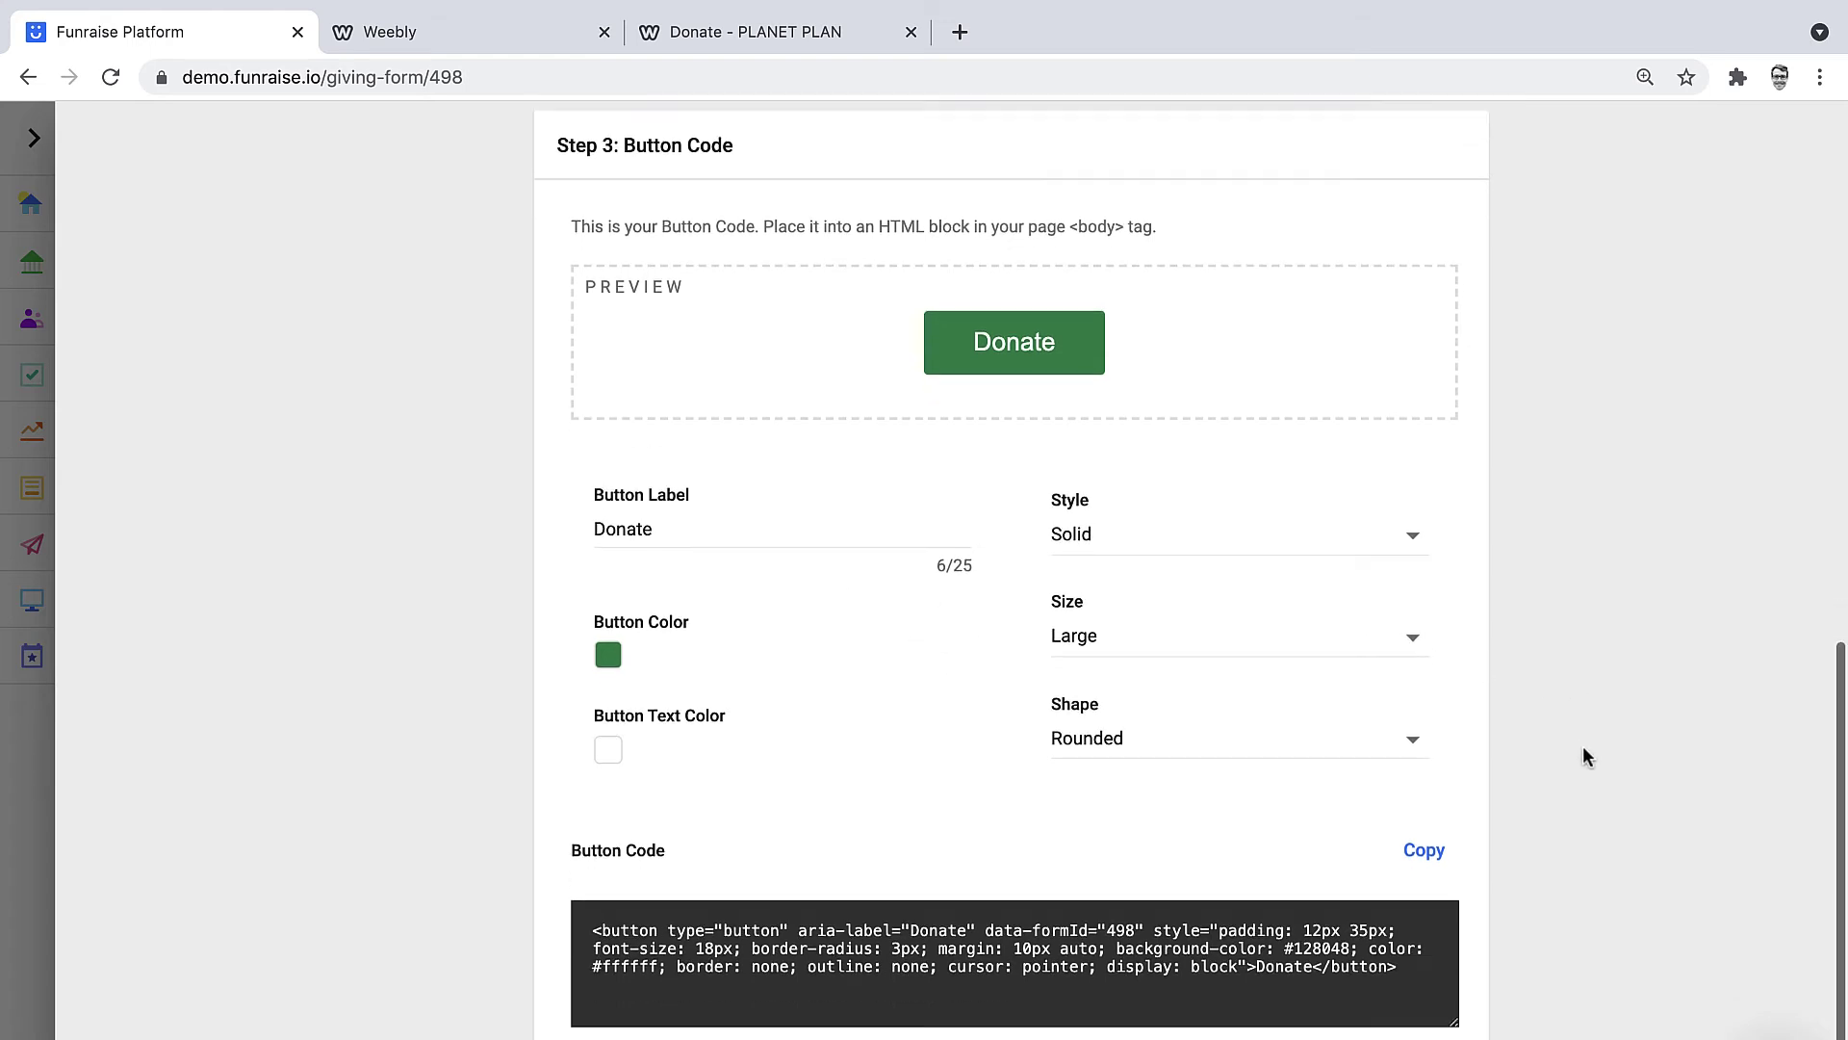
{"action": "left_click_drag", "start_coordinate": [1220, 882], "coordinate": [1236, 920]}
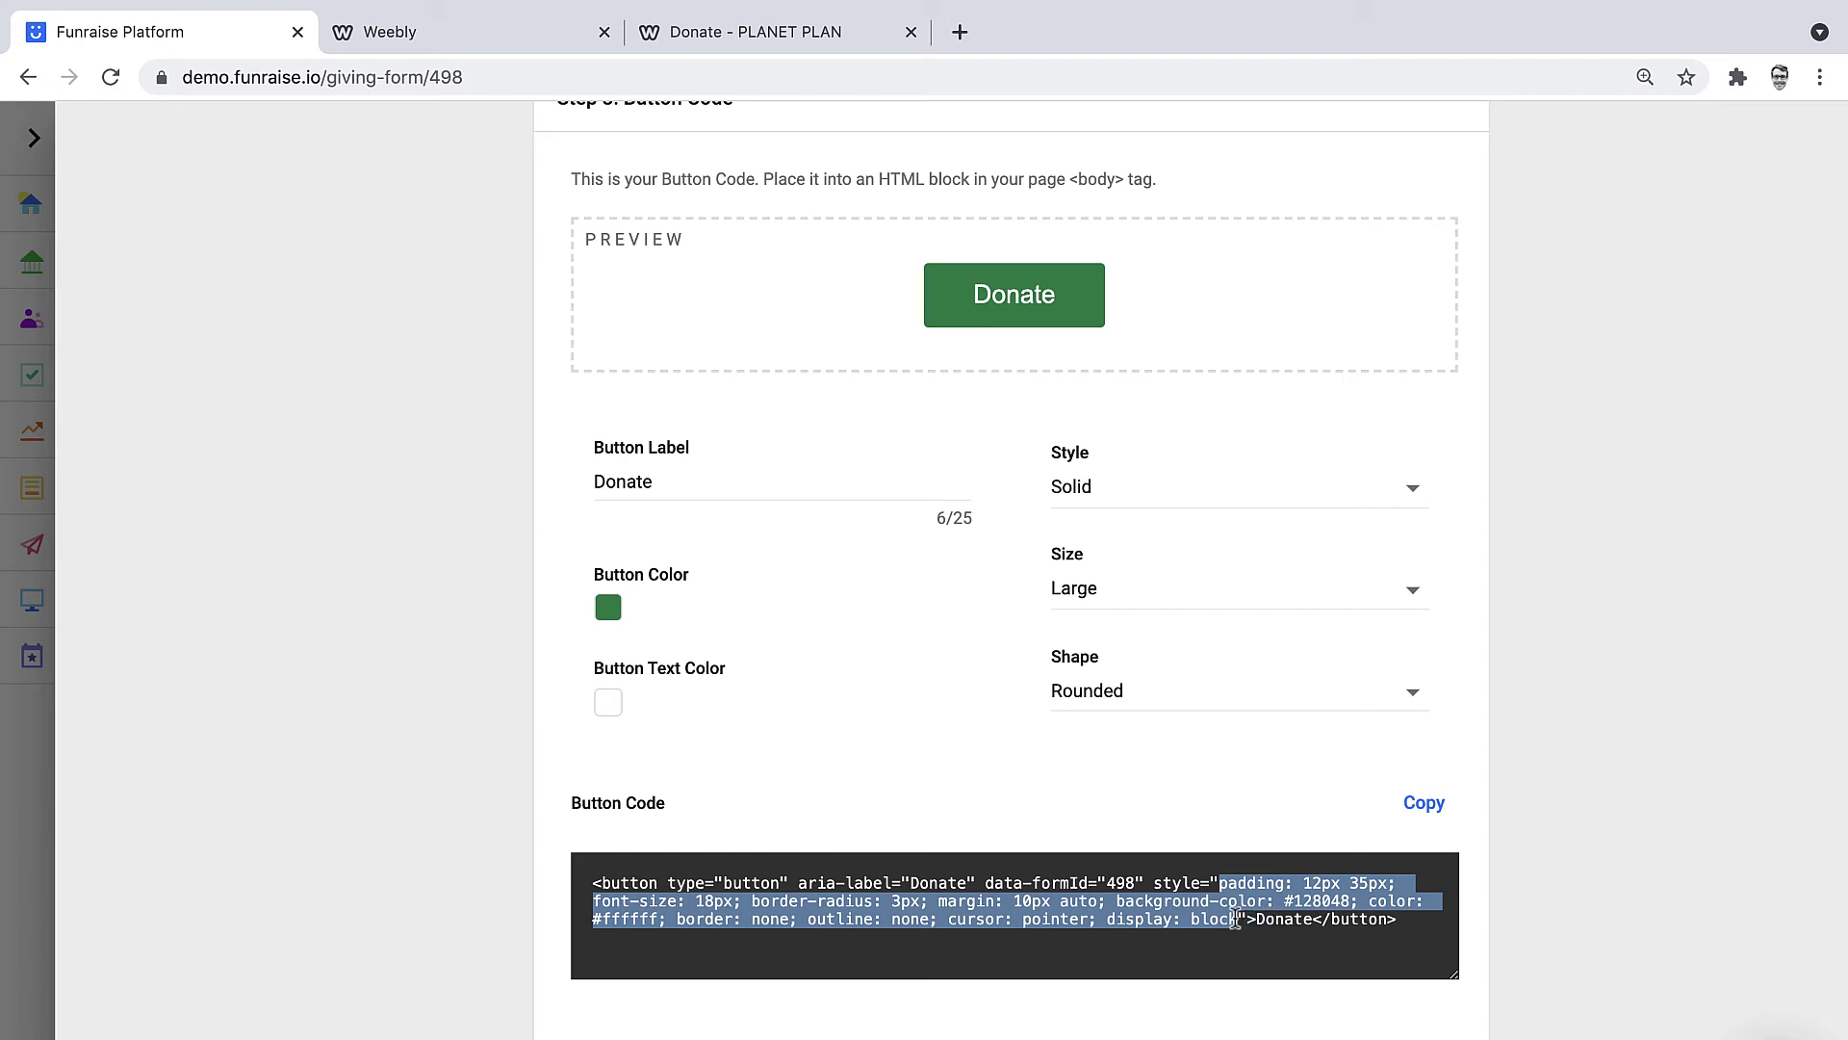
{"action": "left_click", "coordinate": [1191, 906]}
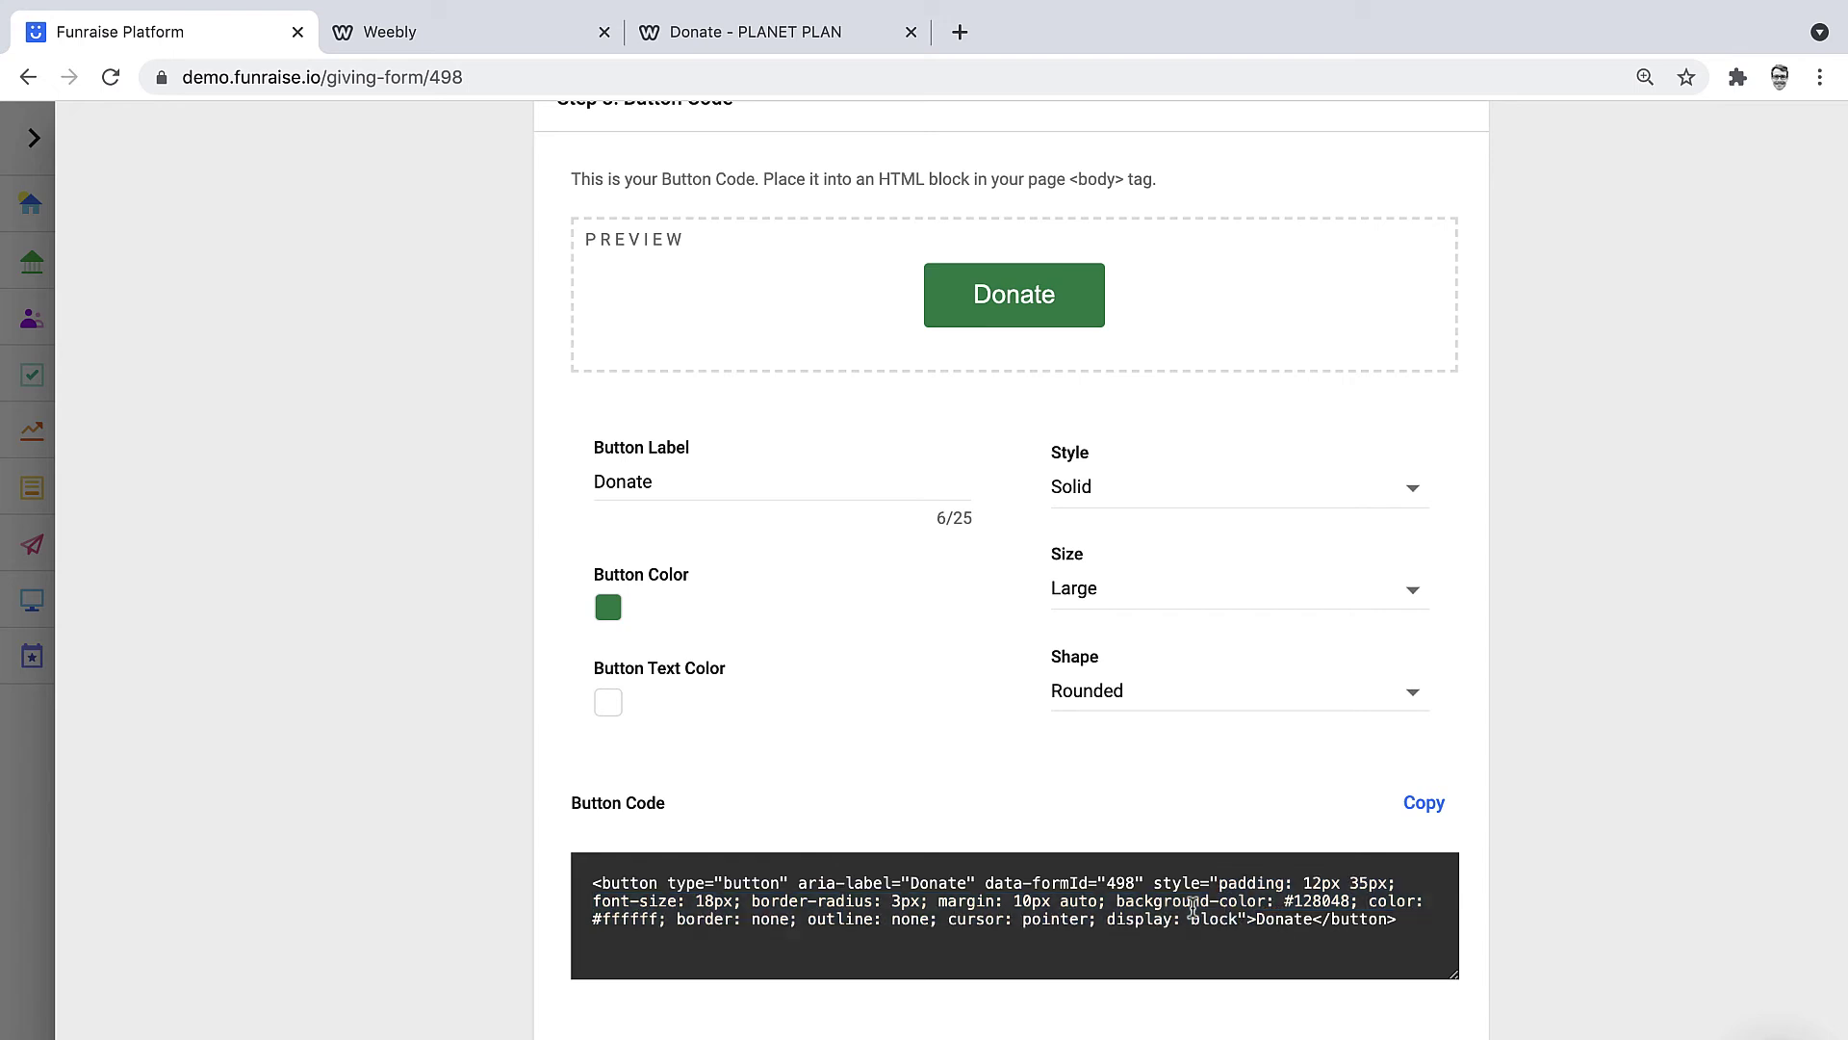
Copy the Funraise button code and paste it into the Weebly embed block's custom HTML.
{"action": "left_click", "coordinate": [1424, 804]}
{"action": "left_click", "coordinate": [498, 35]}
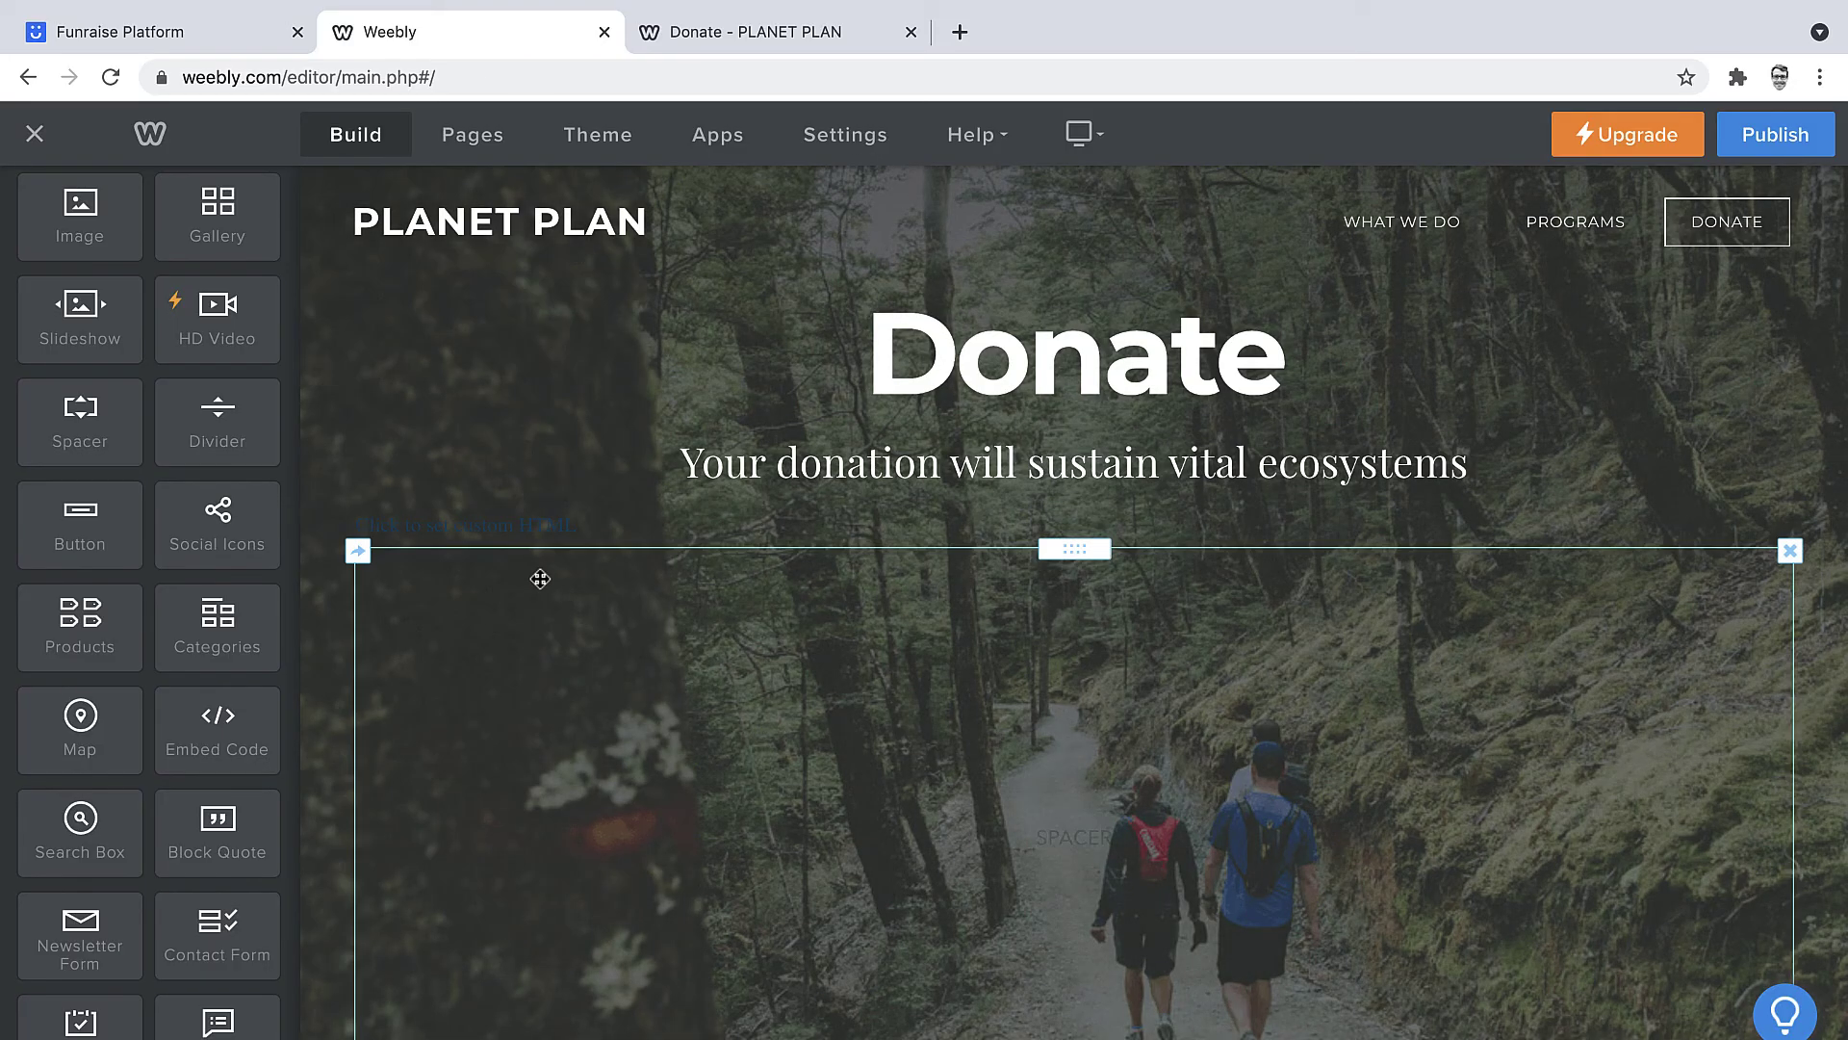
{"action": "left_click", "coordinate": [552, 525]}
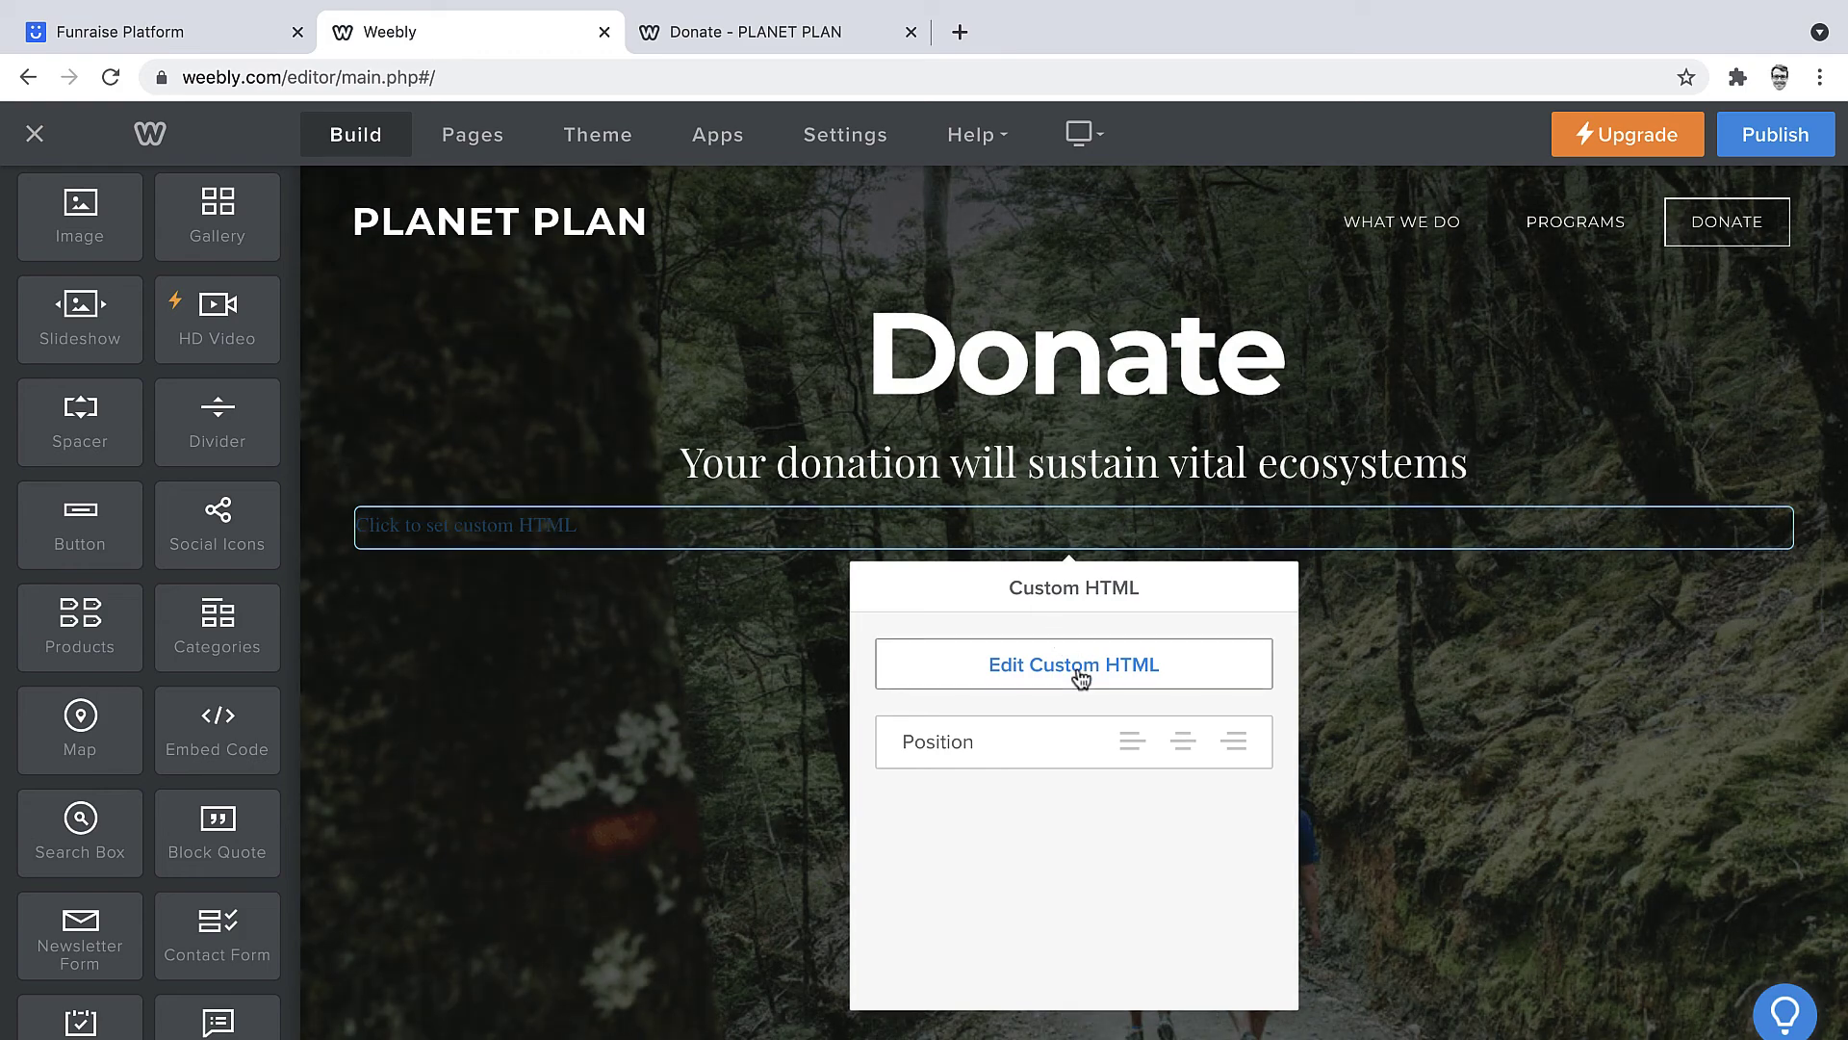
{"action": "left_click", "coordinate": [1095, 674]}
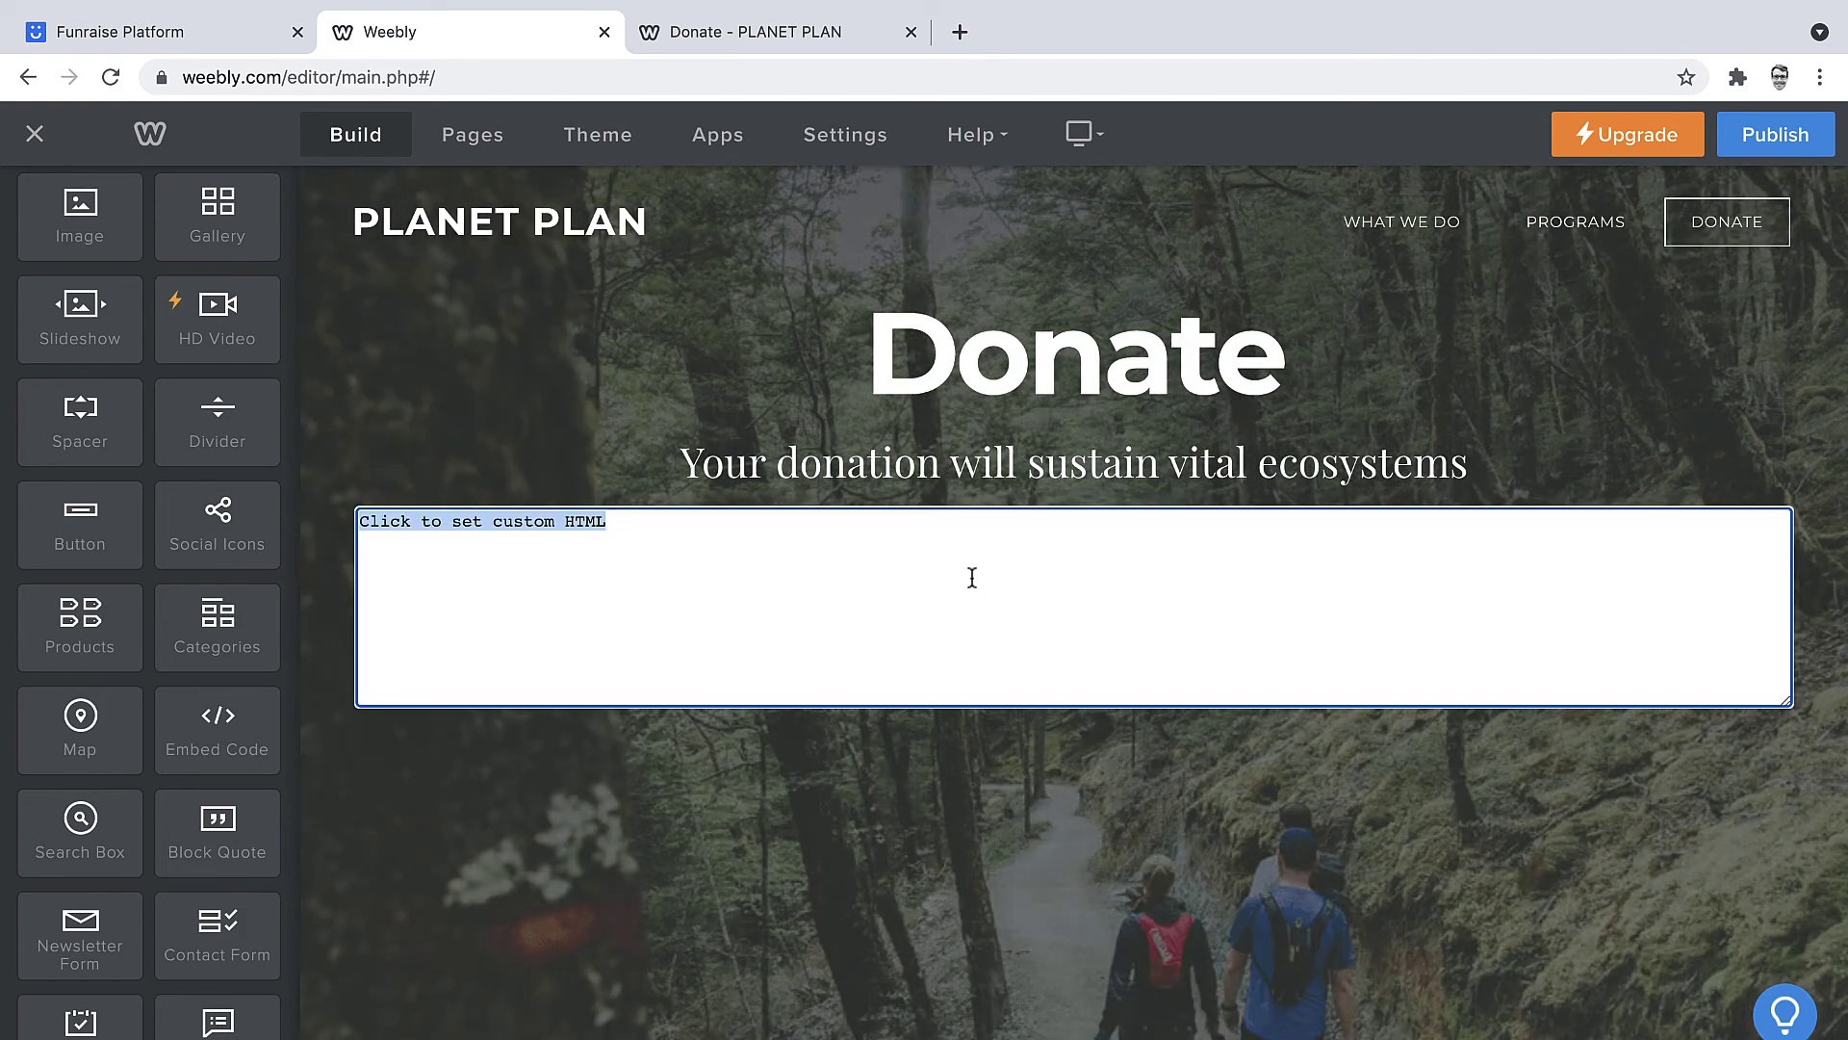
{"action": "key", "text": "ctrl+v"}
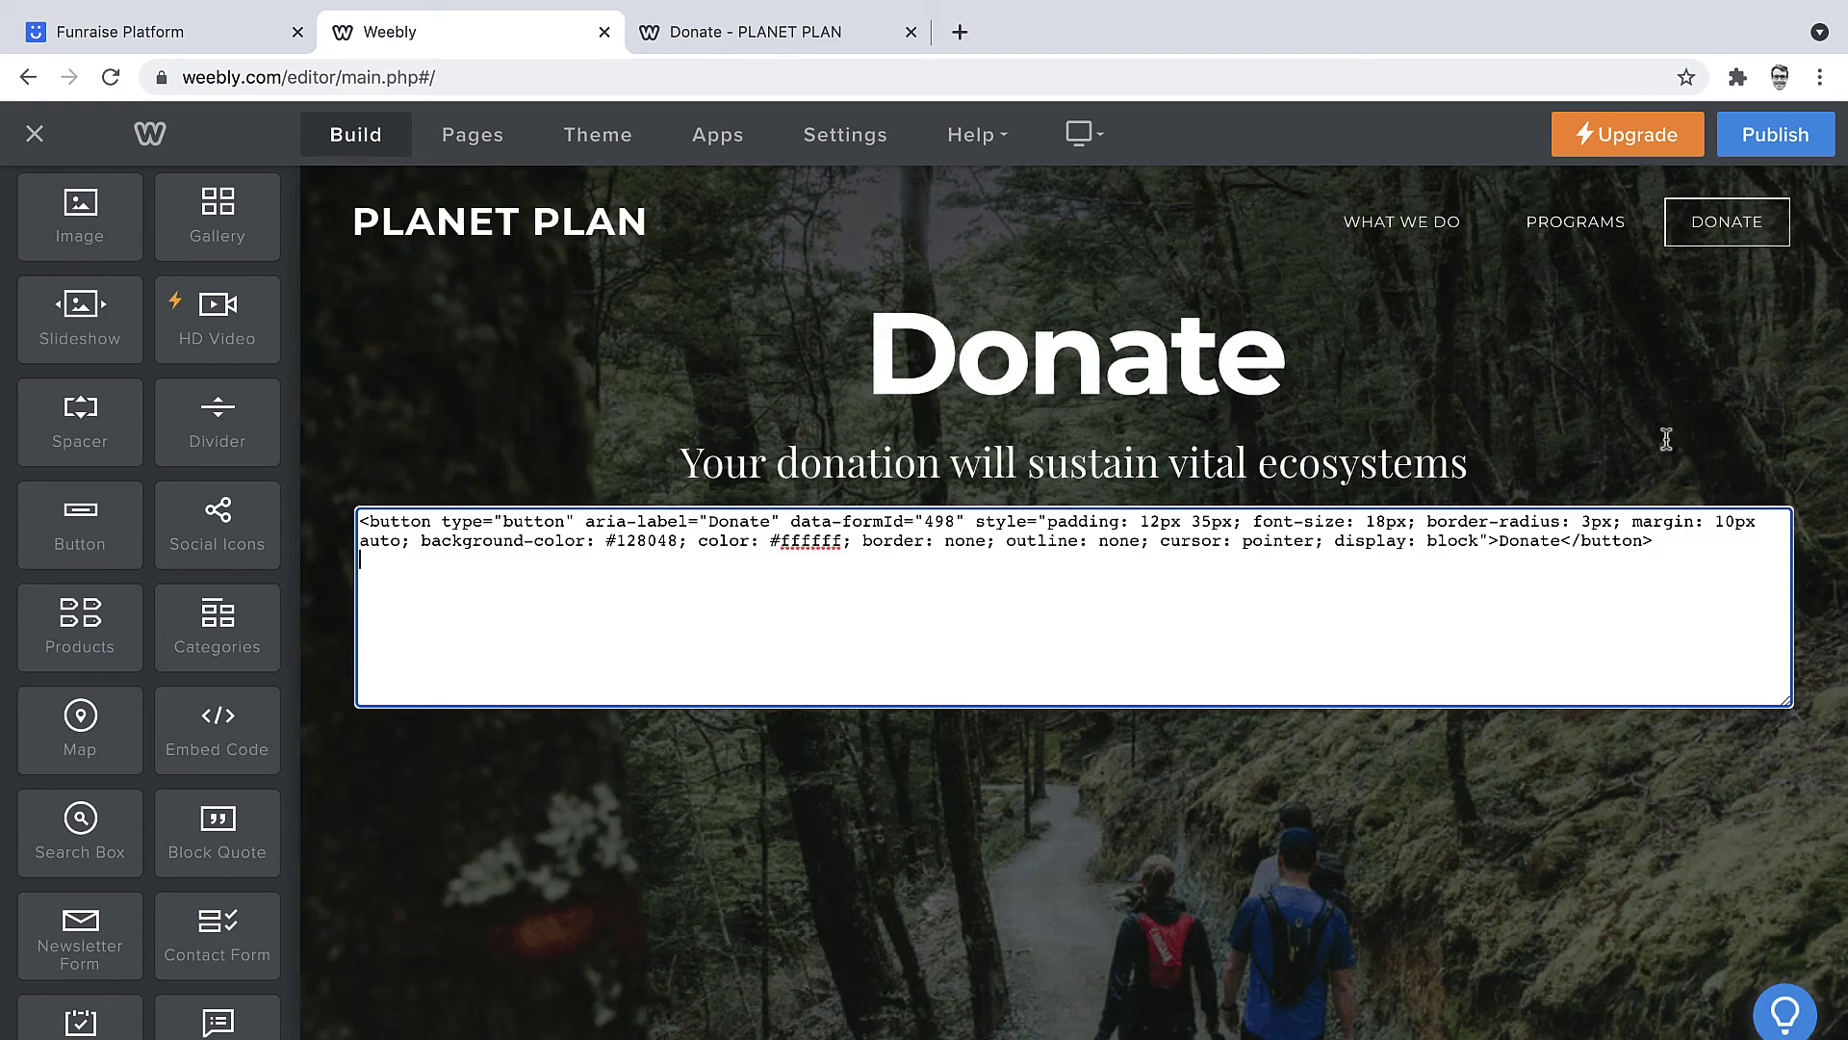
Finish editing so the green Donate button renders, then publish the site.
{"action": "left_click", "coordinate": [1664, 438]}
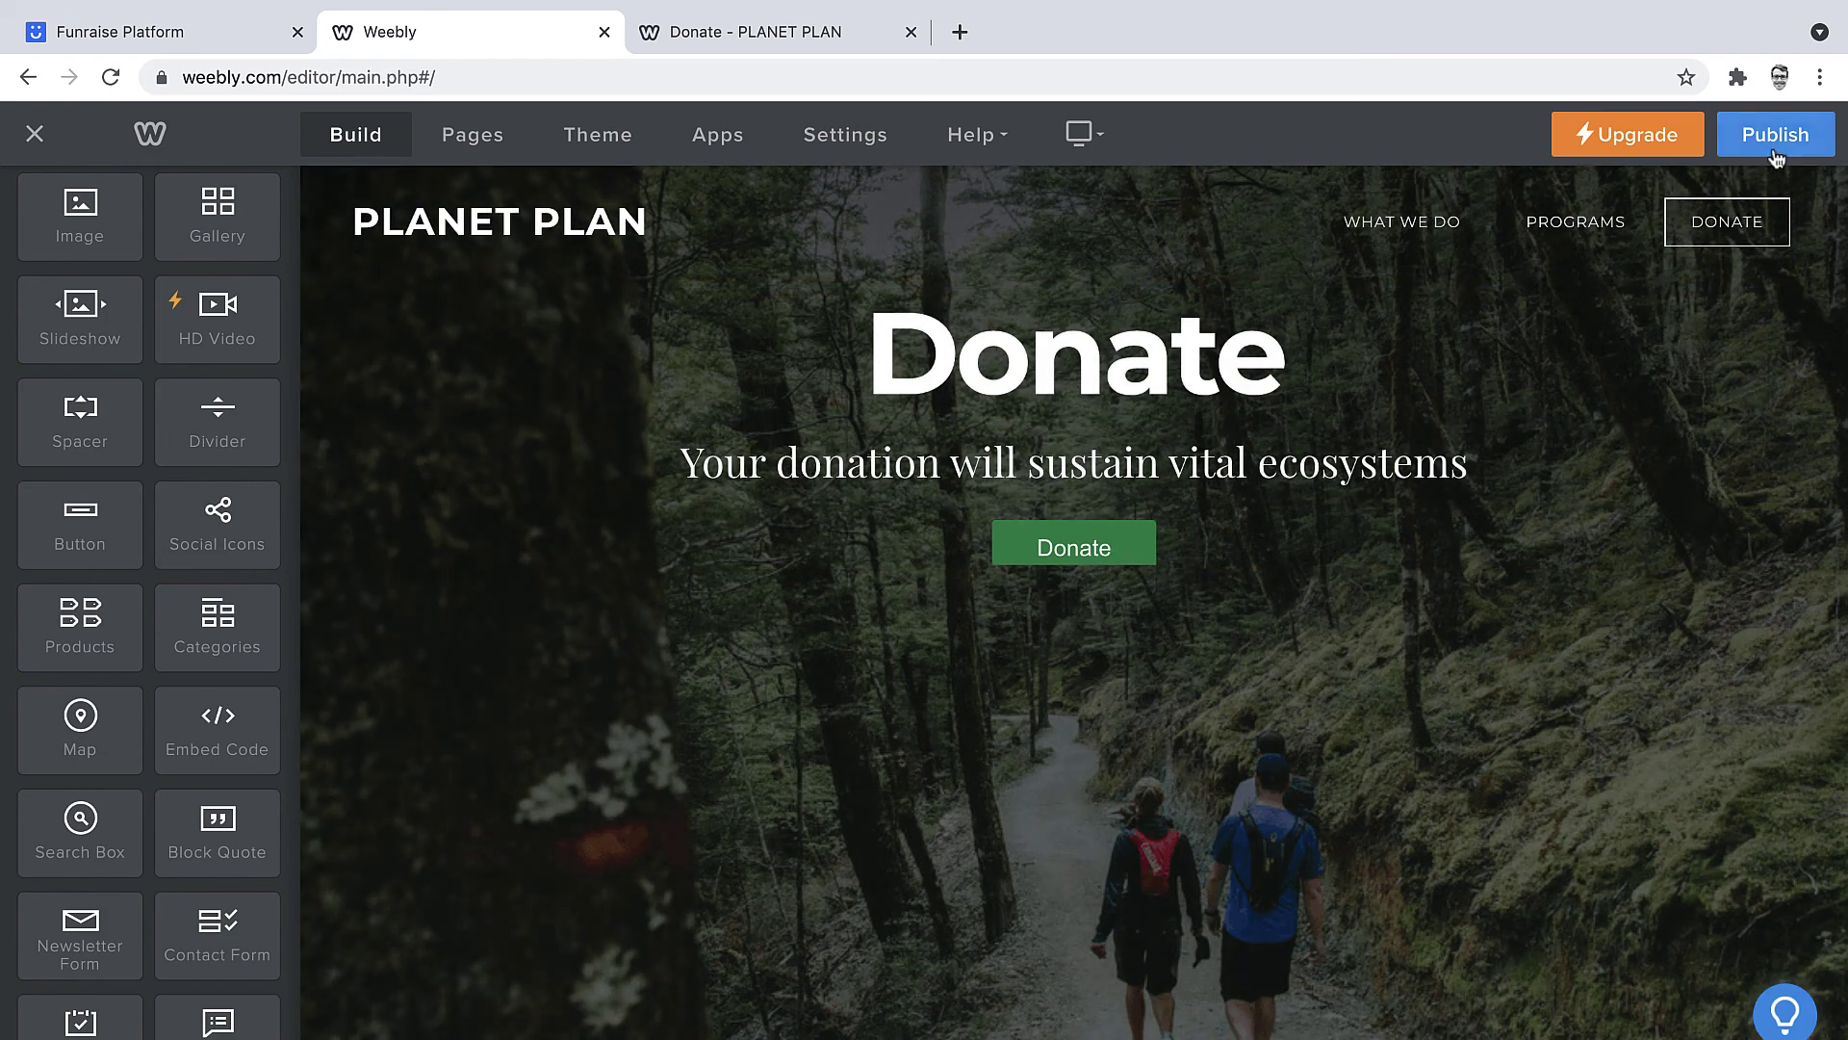
{"action": "left_click", "coordinate": [1777, 154]}
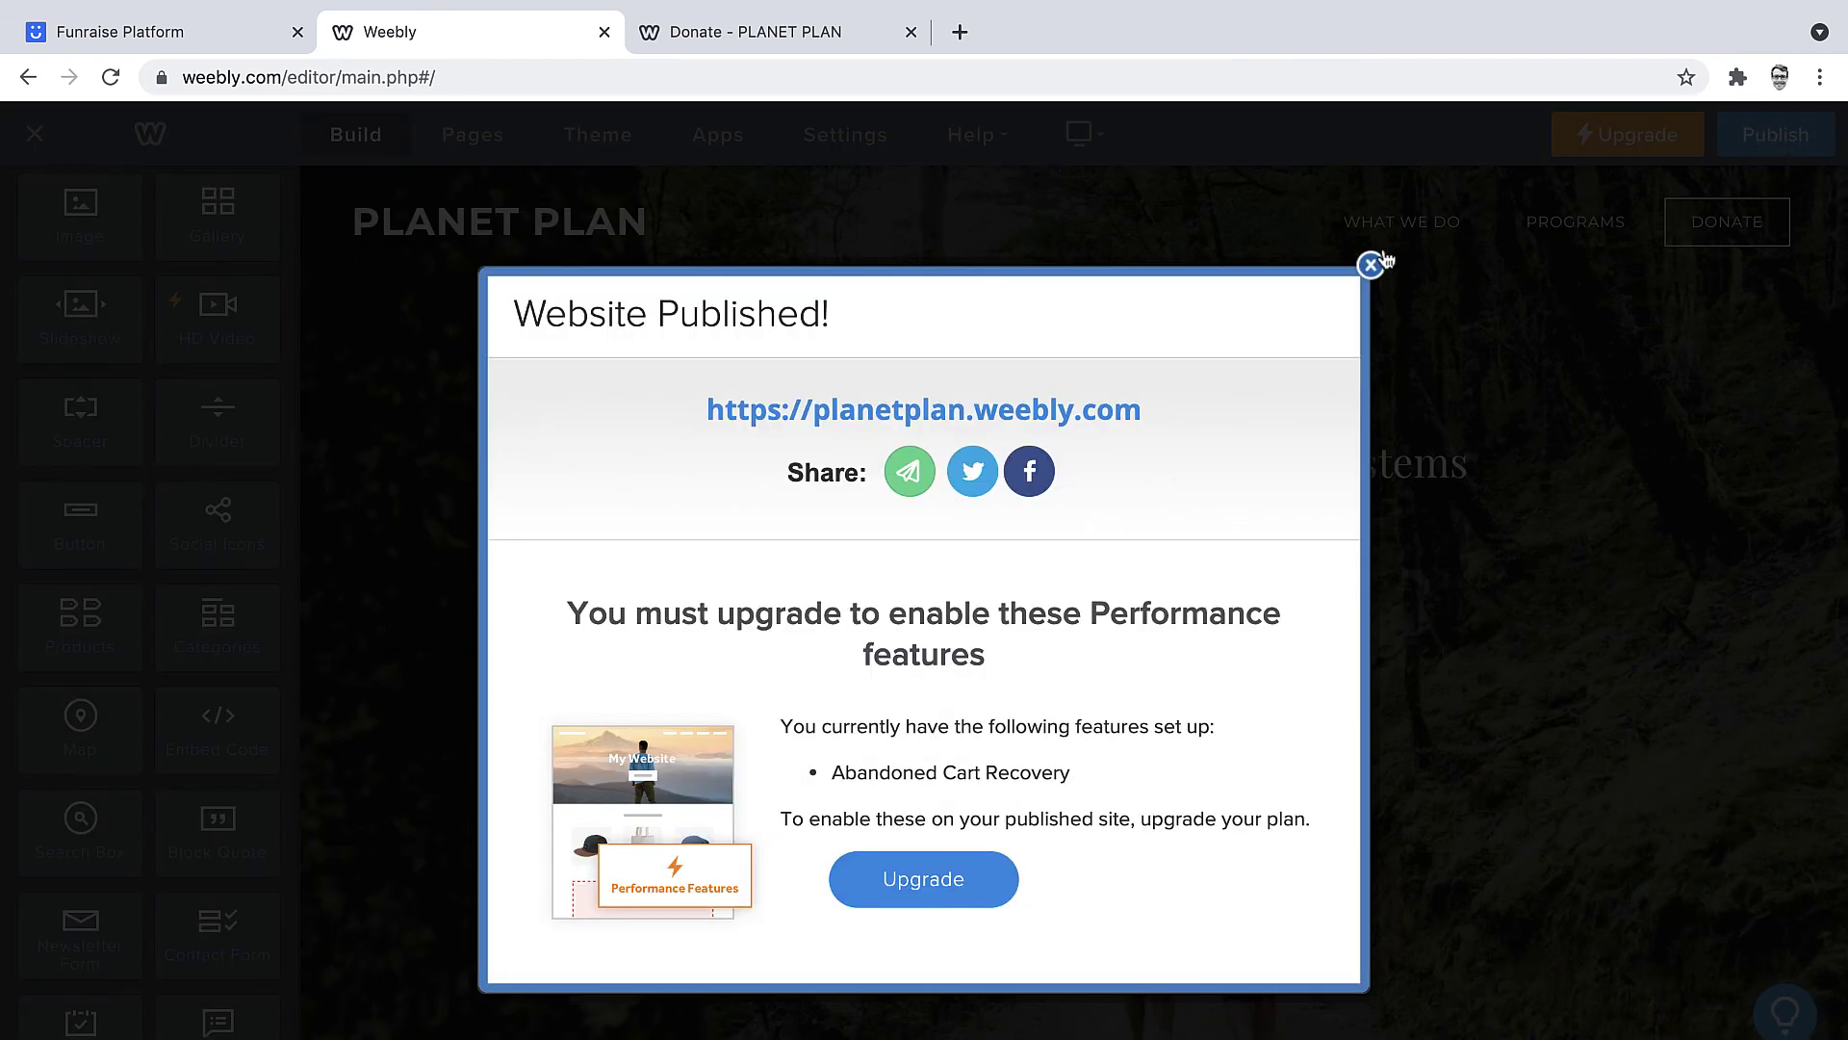
{"action": "left_click", "coordinate": [1375, 263]}
Reload the live Donate page, test that the green button opens the donation popup, then close it.
{"action": "left_click", "coordinate": [801, 32]}
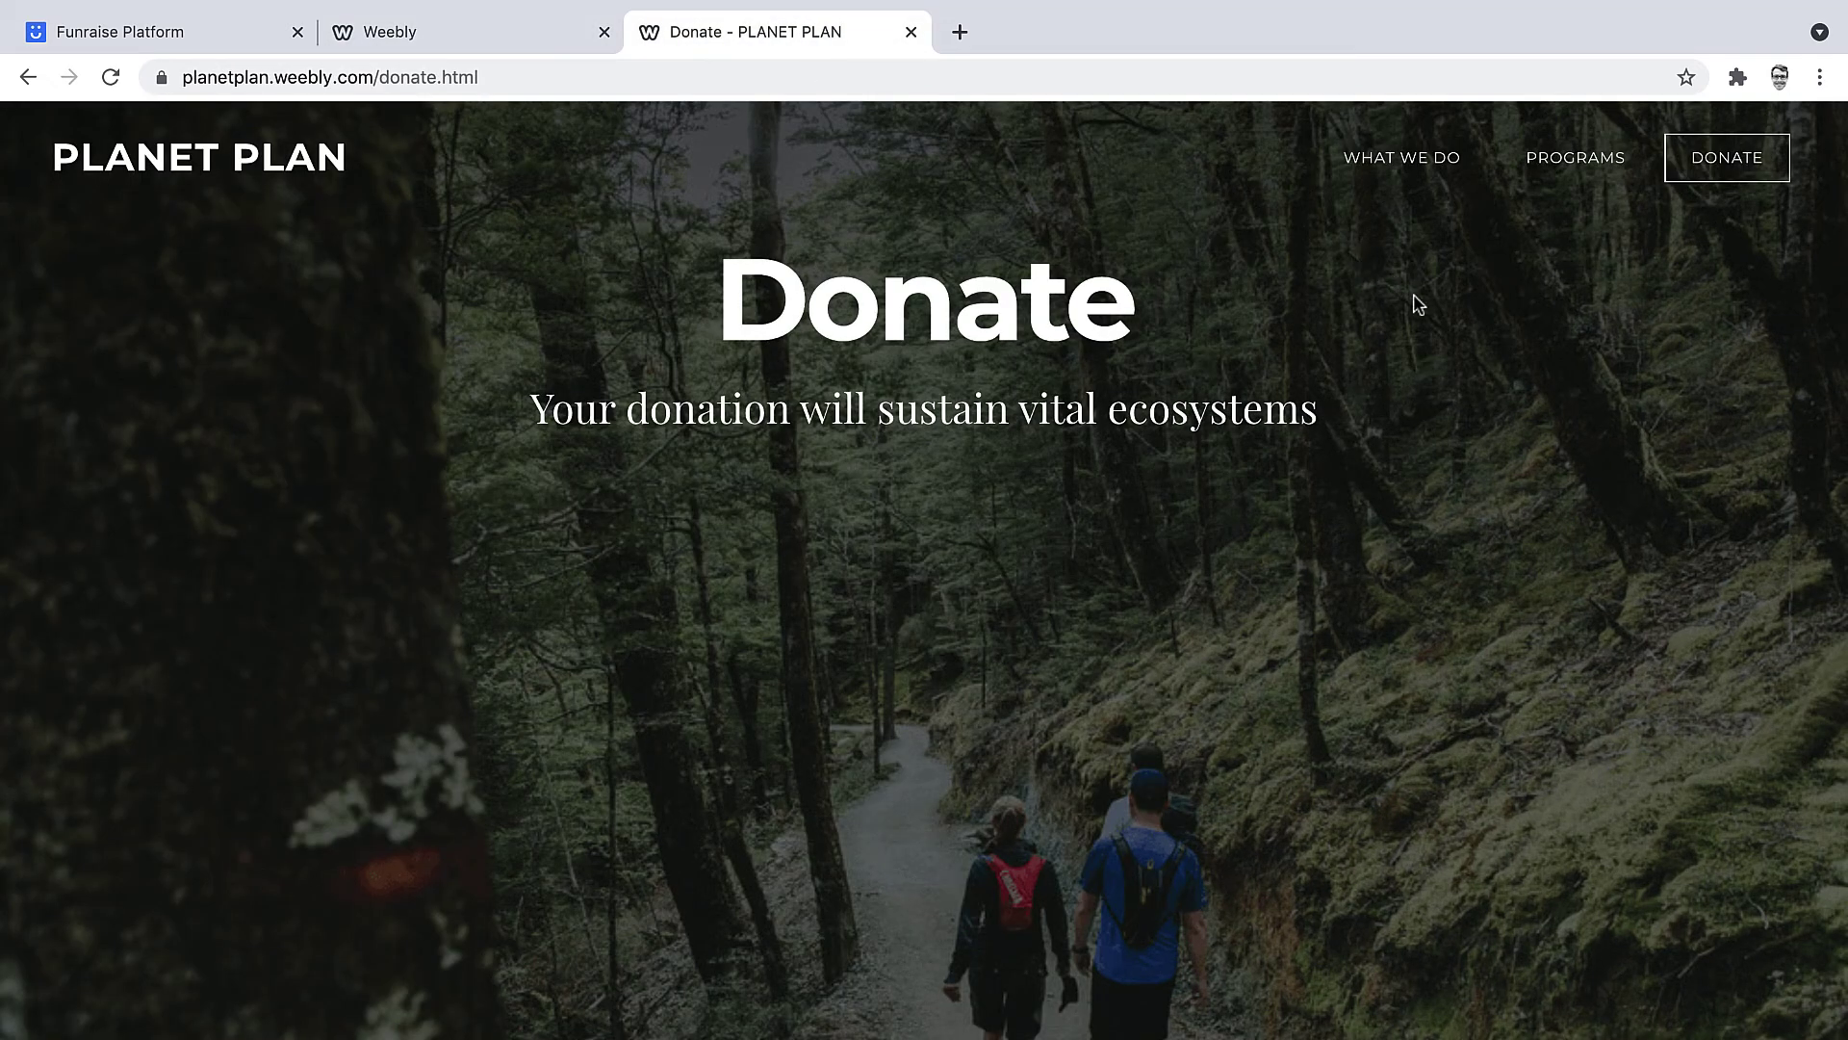
{"action": "key", "text": "ctrl+r"}
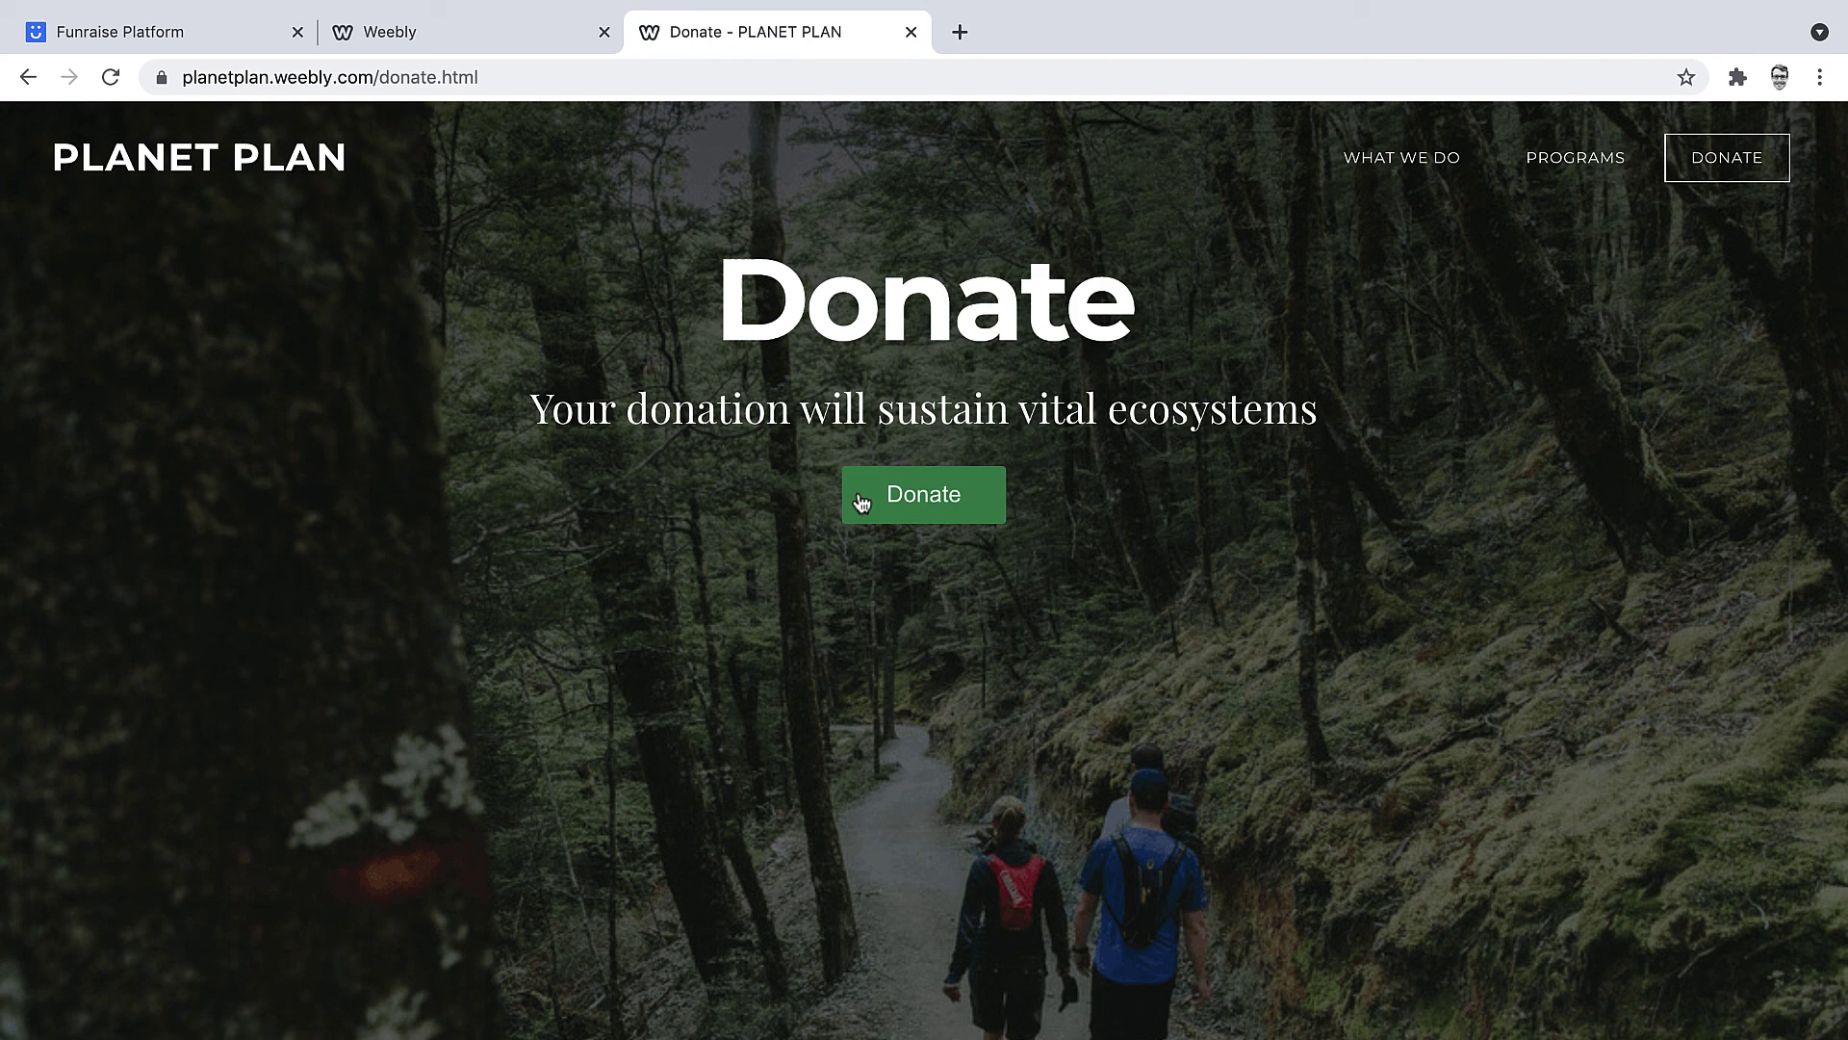
{"action": "left_click", "coordinate": [953, 500]}
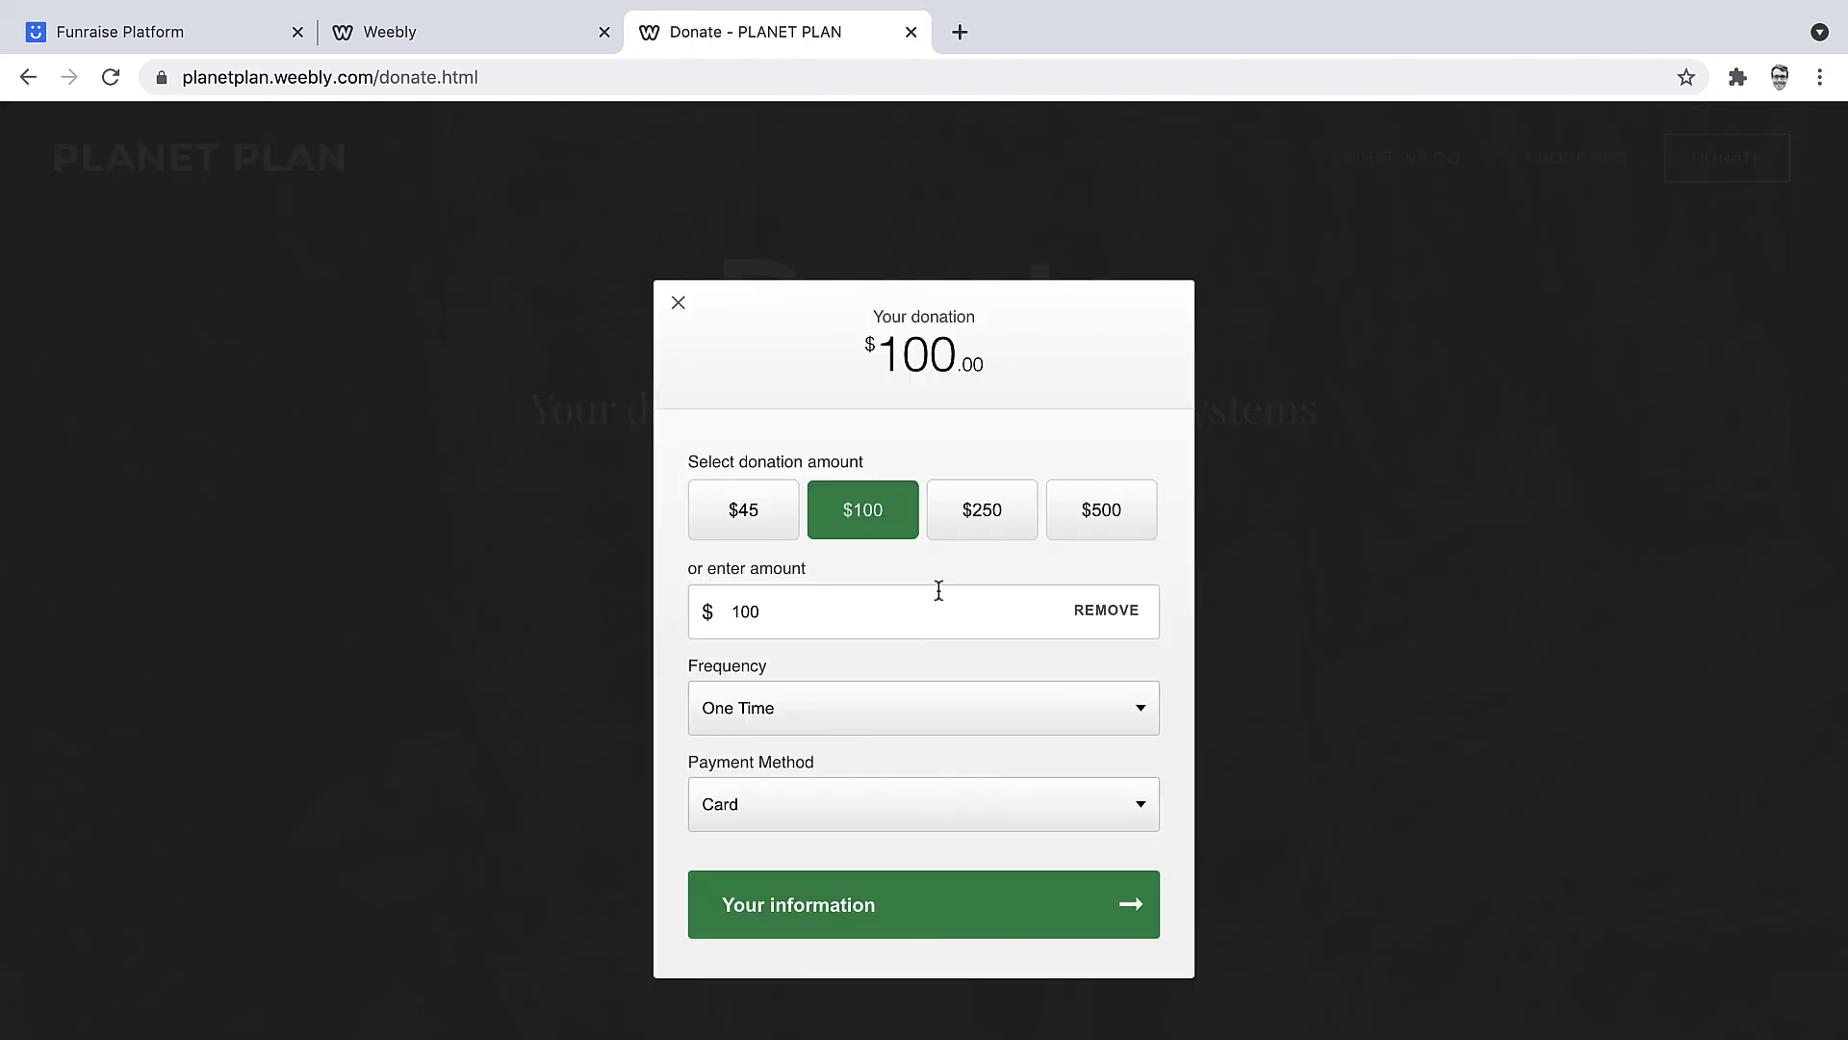
{"action": "left_click", "coordinate": [679, 303]}
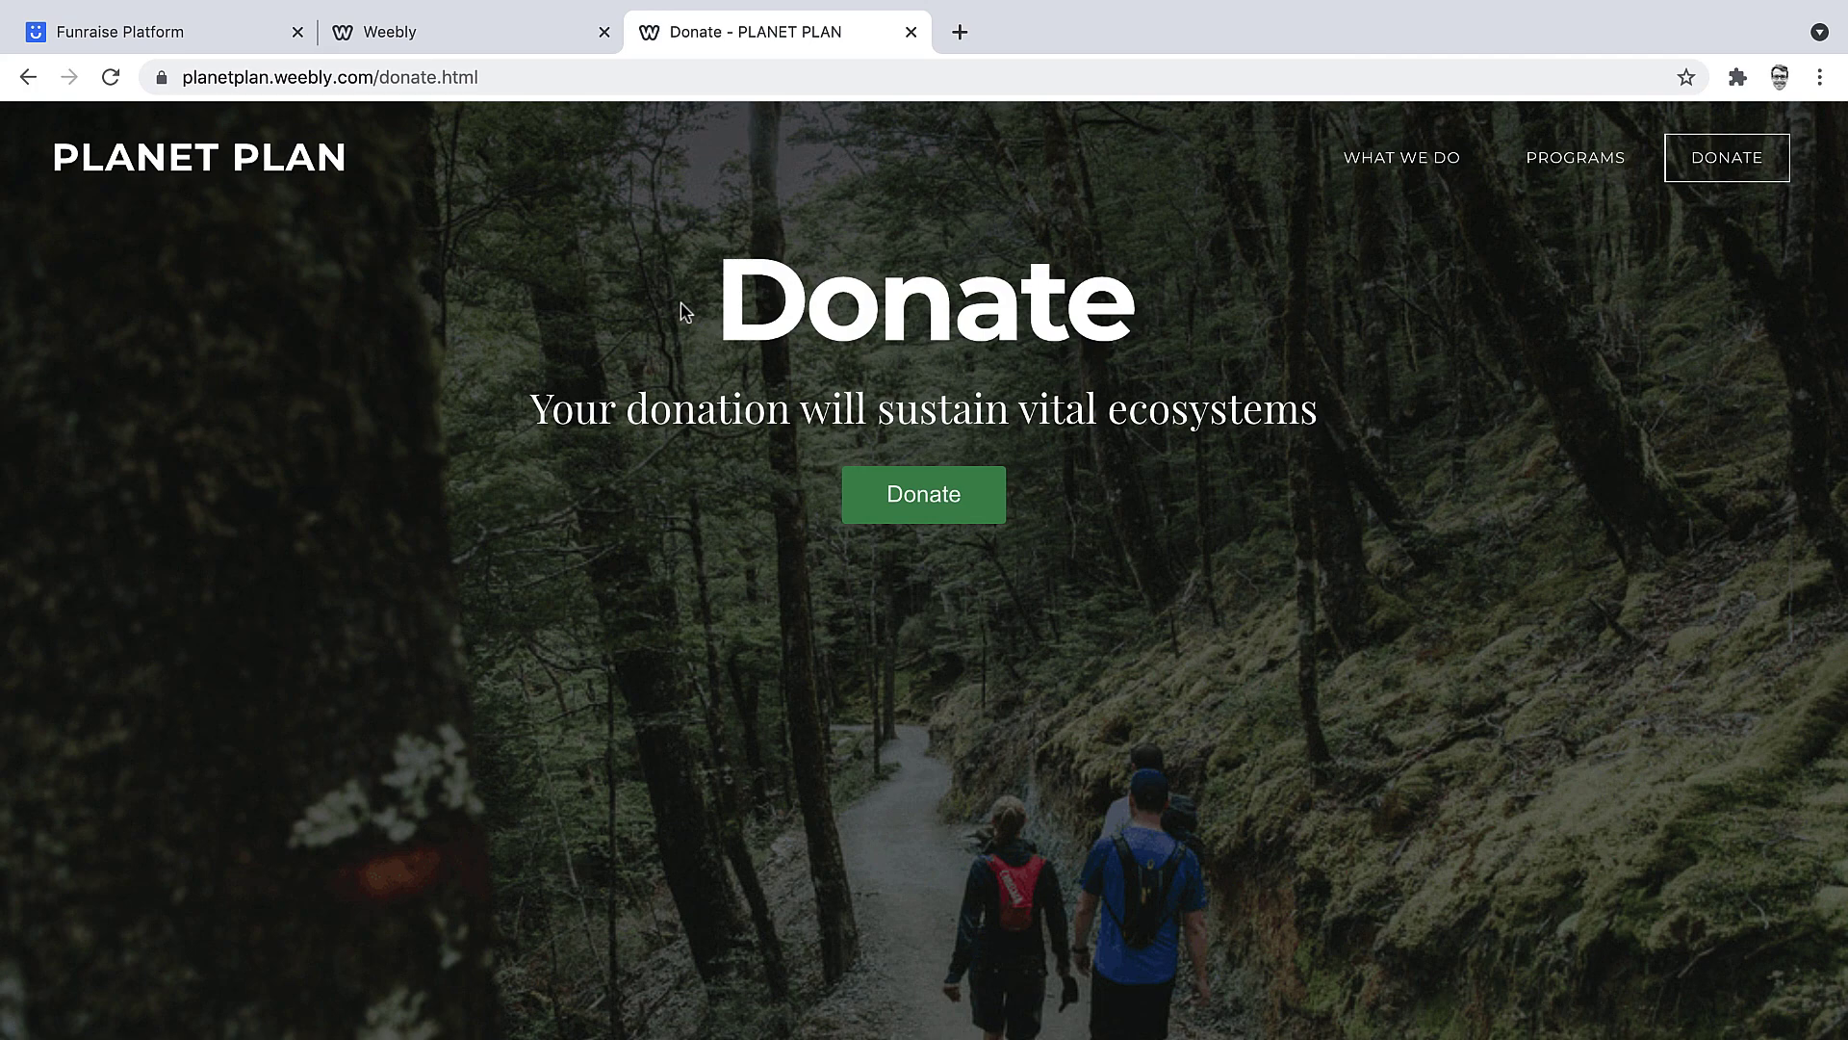